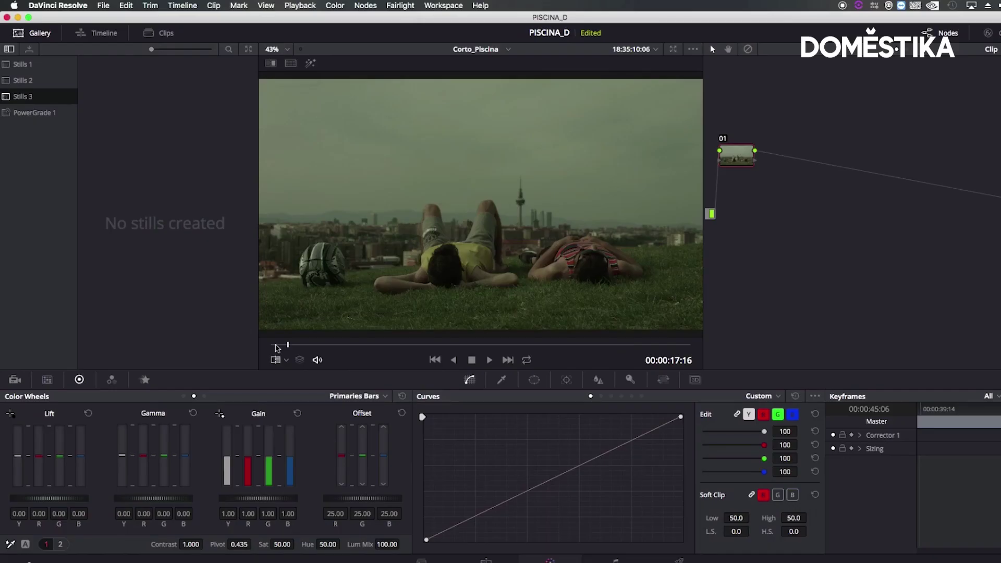
Play the short film from its start, stopping on the Color page with clip 03
{"action": "left_click", "coordinate": [275, 345]}
{"action": "key", "text": "space"}
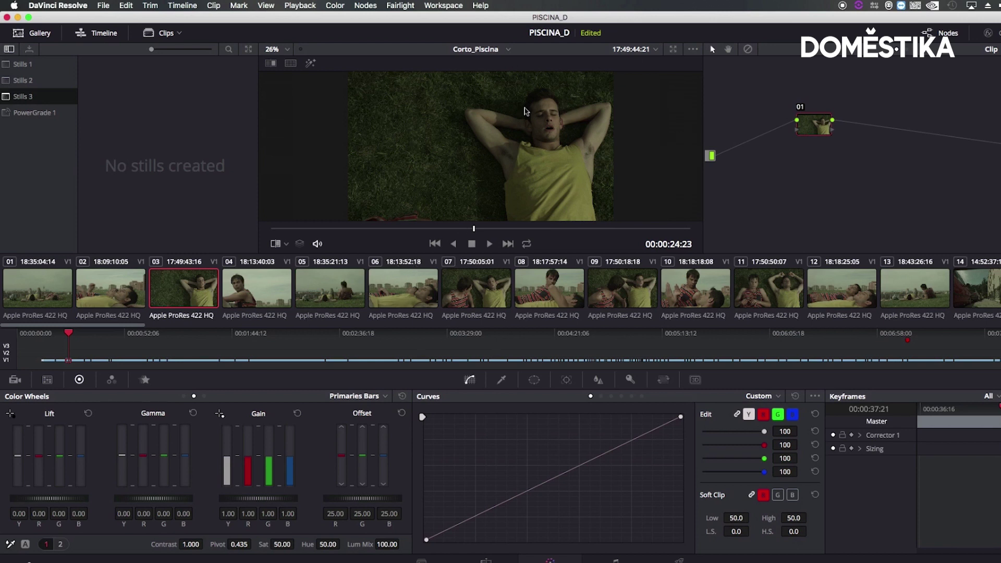
Scrub through clips 03 and 05, then settle on clip 01's wide frame of the pair on grass
{"action": "left_click", "coordinate": [301, 229]}
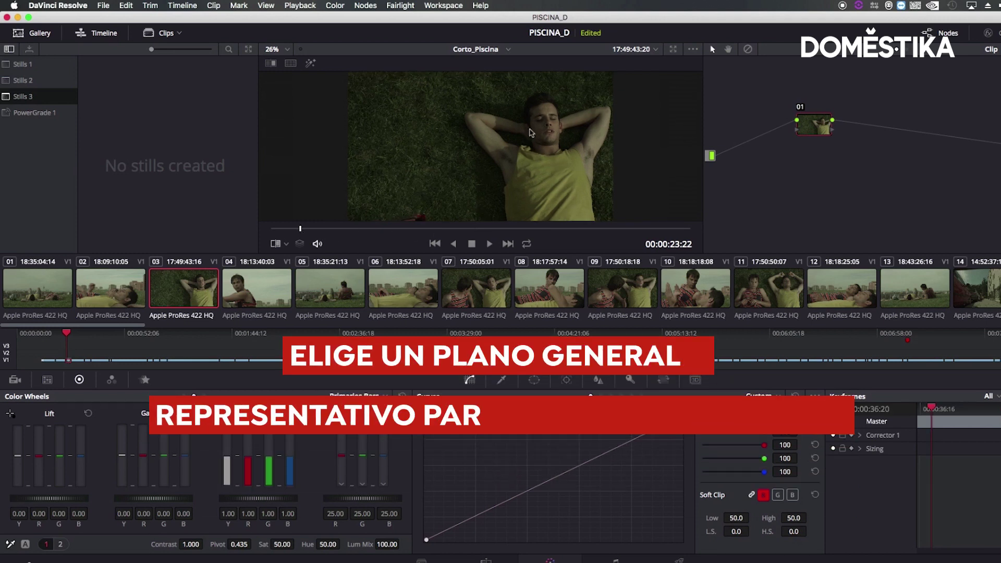
{"action": "left_click_drag", "start_coordinate": [364, 233], "coordinate": [333, 233]}
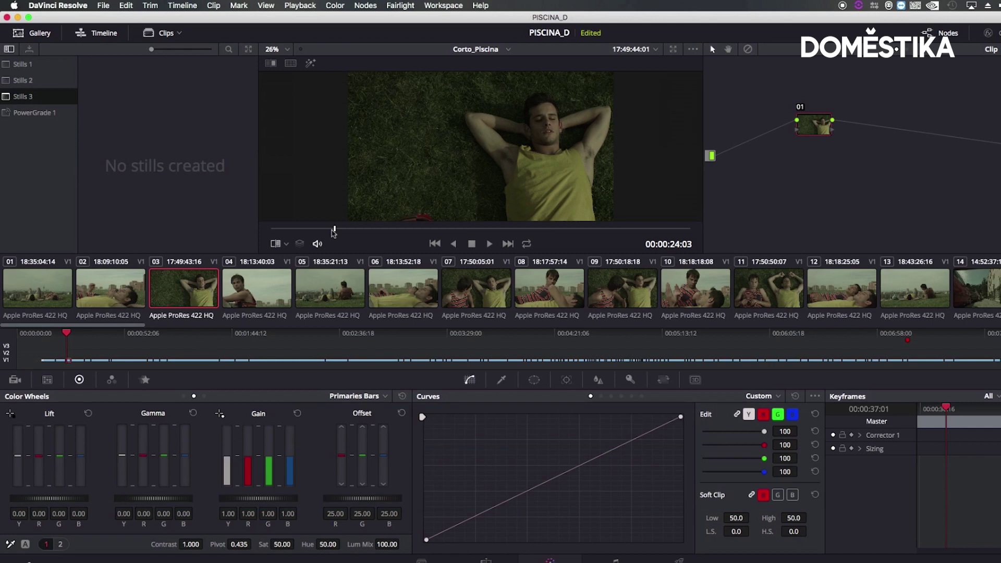
{"action": "left_click", "coordinate": [332, 293]}
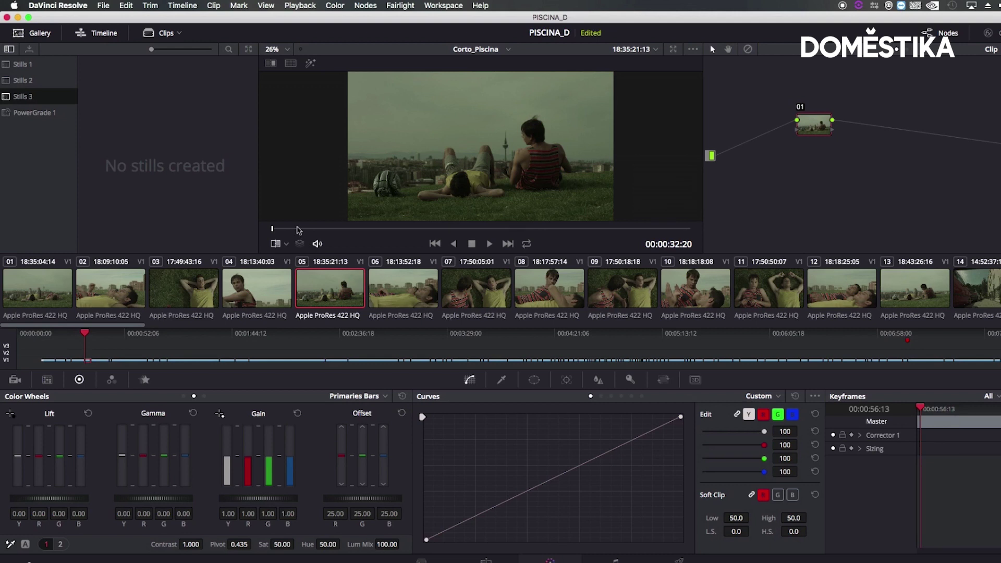
{"action": "left_click_drag", "start_coordinate": [296, 228], "coordinate": [600, 231]}
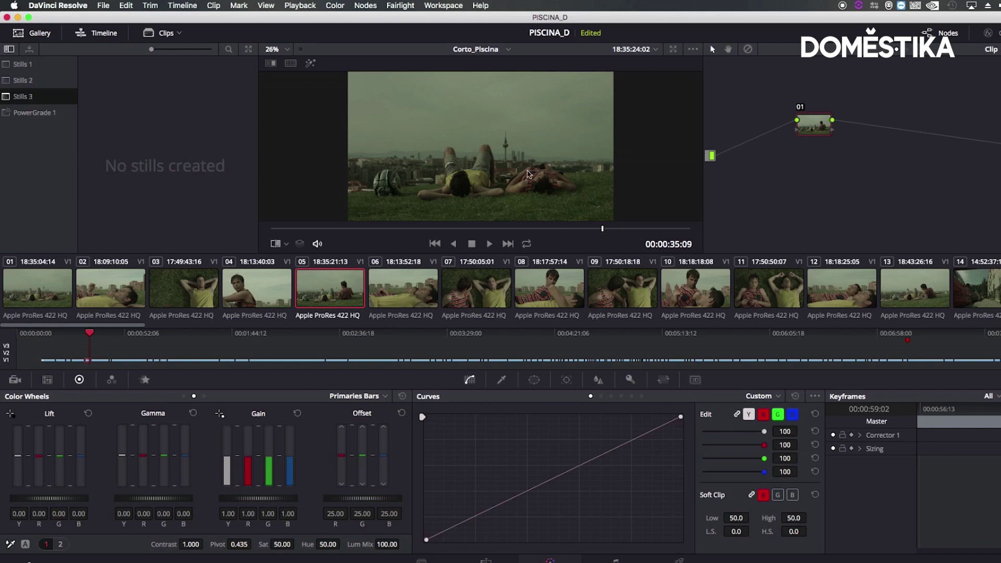
{"action": "left_click", "coordinate": [53, 292]}
{"action": "left_click", "coordinate": [608, 228]}
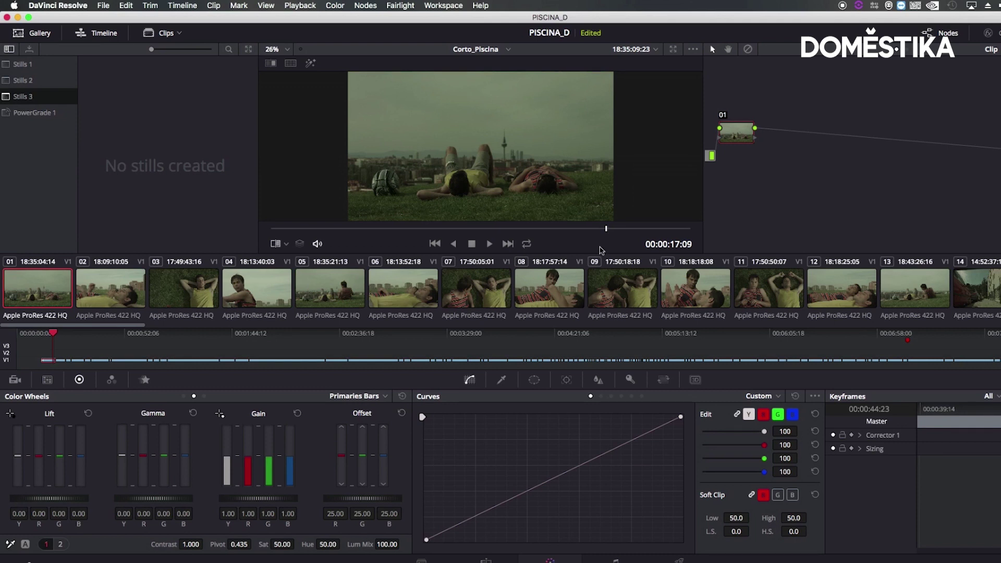
Add serial node 02 after node 01, select it, and show scopes instead of keyframes
{"action": "left_click_drag", "start_coordinate": [743, 137], "coordinate": [753, 150]}
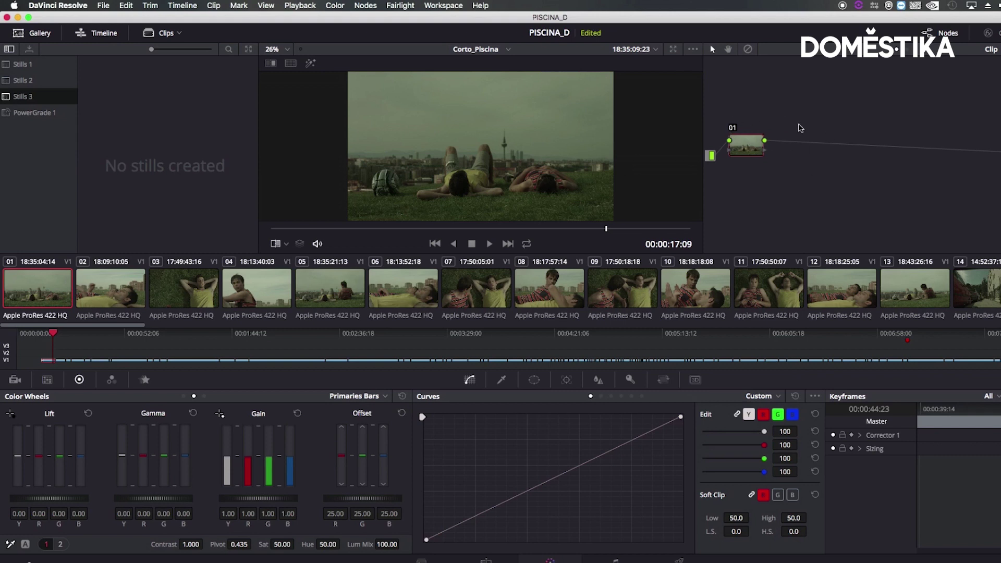
{"action": "key", "text": "alt+s"}
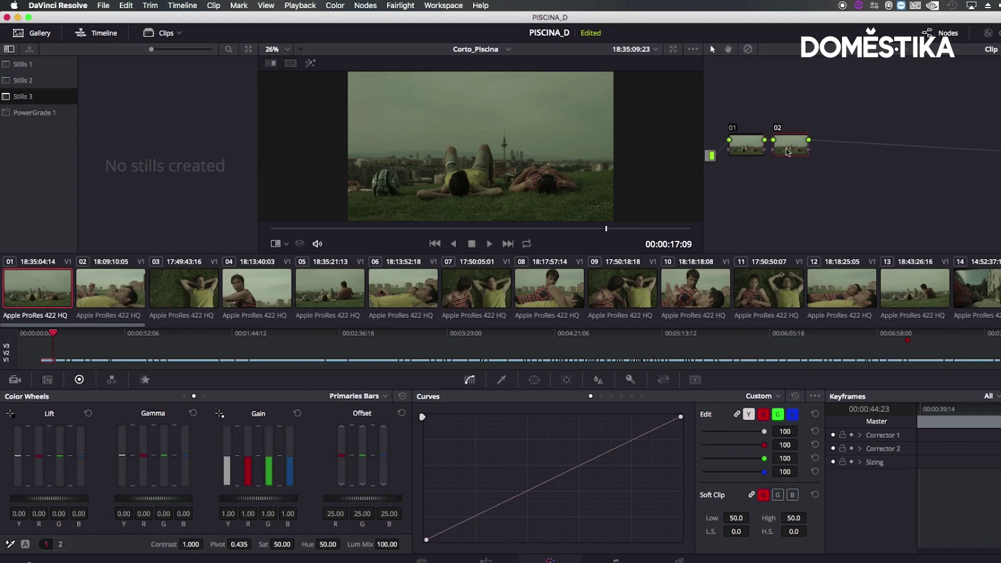
{"action": "right_click", "coordinate": [802, 152]}
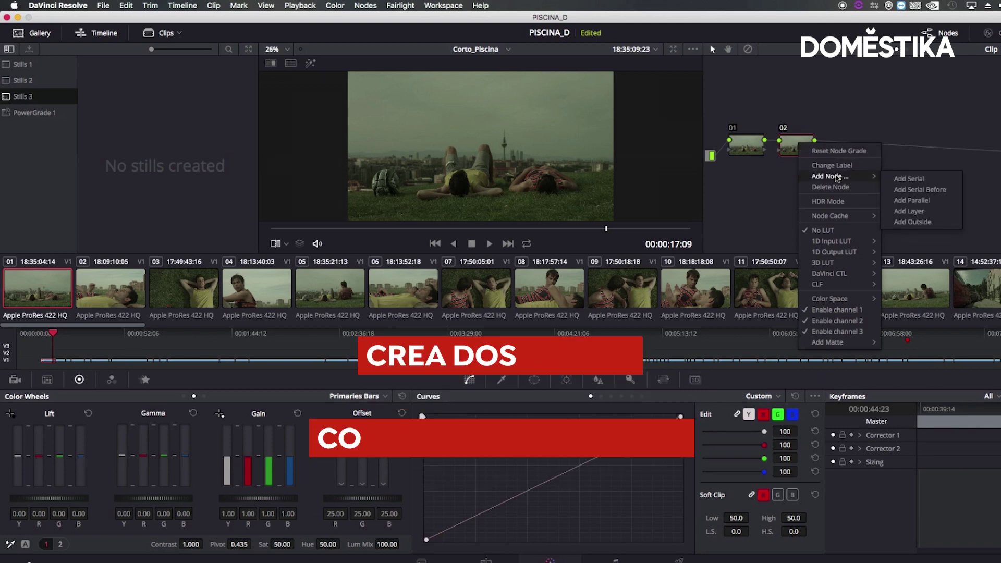
{"action": "left_click", "coordinate": [796, 147]}
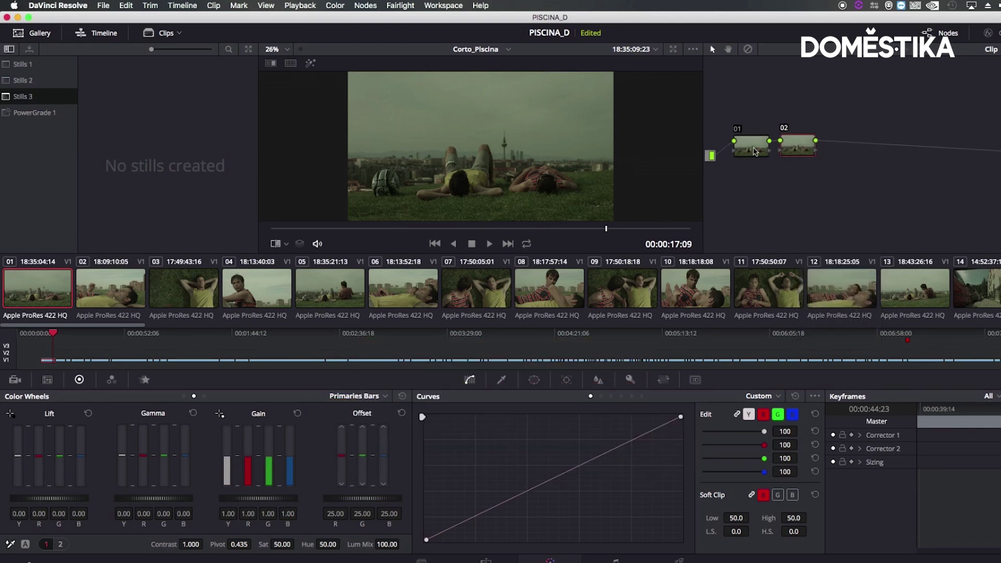
{"action": "left_click", "coordinate": [754, 151]}
{"action": "left_click", "coordinate": [787, 150]}
{"action": "key", "text": "ctrl+shift+w"}
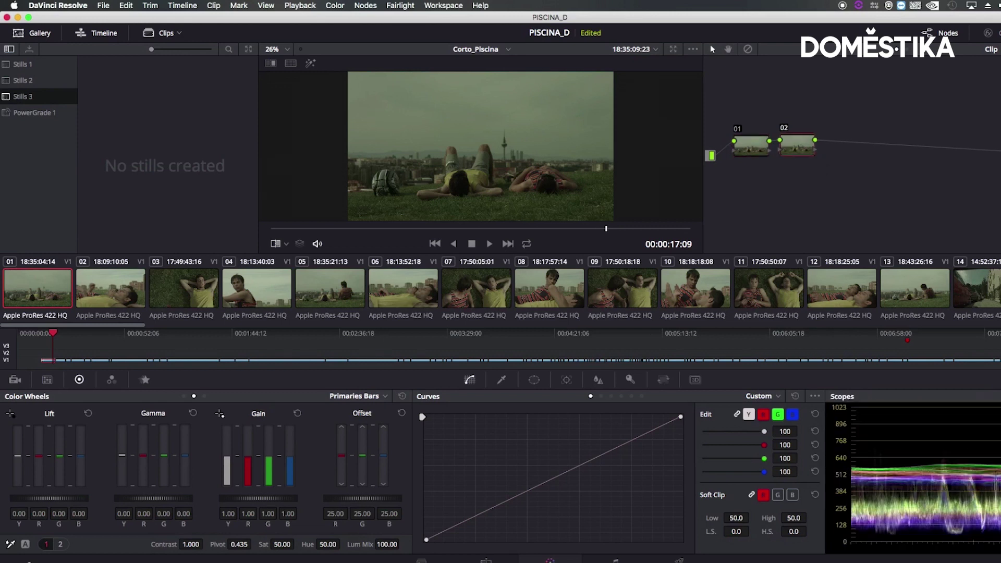
Float the scopes window aside, then raise the master gain and deepen the lift
{"action": "key", "text": "ctrl+shift+w"}
{"action": "left_click_drag", "start_coordinate": [659, 354], "coordinate": [830, 343]}
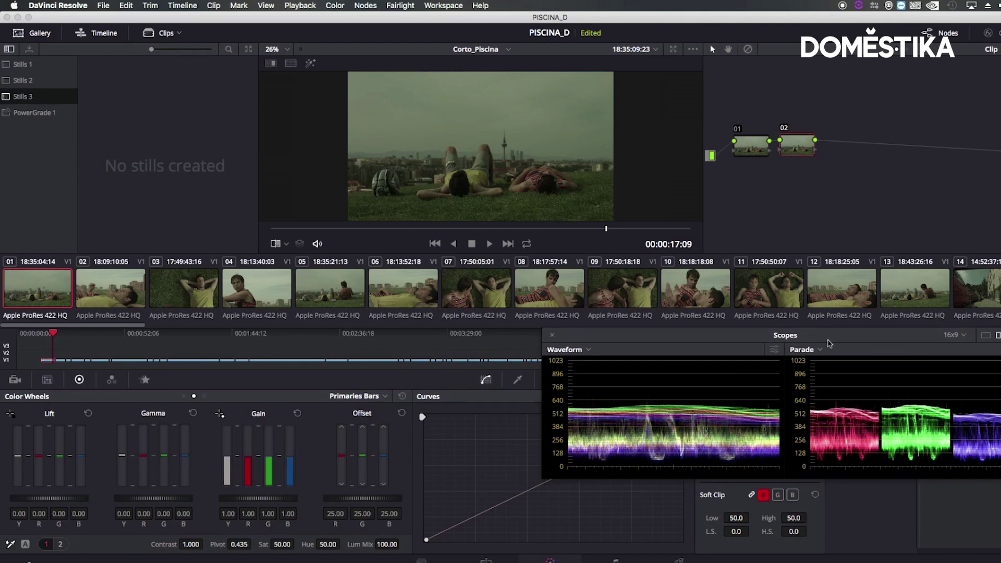
{"action": "left_click_drag", "start_coordinate": [245, 498], "coordinate": [282, 497]}
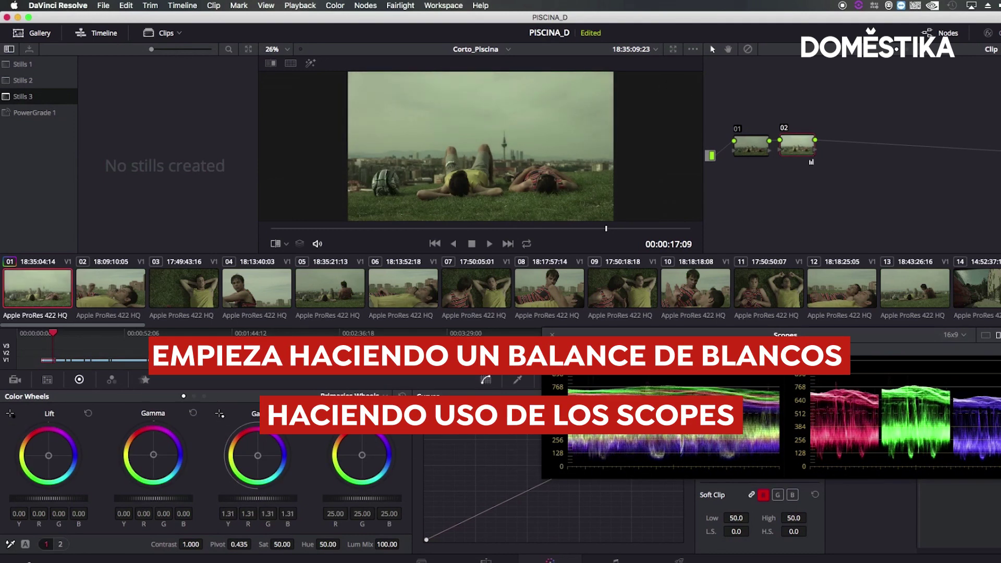
{"action": "mouse_move", "coordinate": [245, 498]}
{"action": "left_mouse_down"}
{"action": "mouse_move", "coordinate": [277, 497]}
{"action": "mouse_move", "coordinate": [263, 498]}
{"action": "left_mouse_up"}
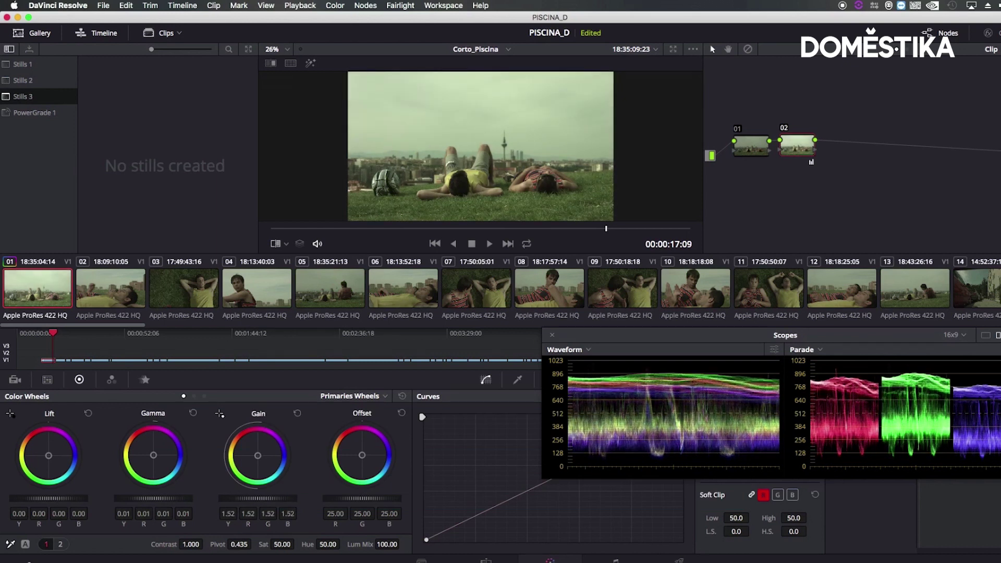
{"action": "left_click_drag", "start_coordinate": [48, 498], "coordinate": [37, 498]}
Refine the master wheels to Lift -0.02, Gamma 0.01, Gain 1.57, then show Primaries Bars
{"action": "left_click_drag", "start_coordinate": [250, 501], "coordinate": [264, 501]}
{"action": "left_click_drag", "start_coordinate": [148, 500], "coordinate": [154, 498]}
{"action": "left_click_drag", "start_coordinate": [271, 497], "coordinate": [258, 498]}
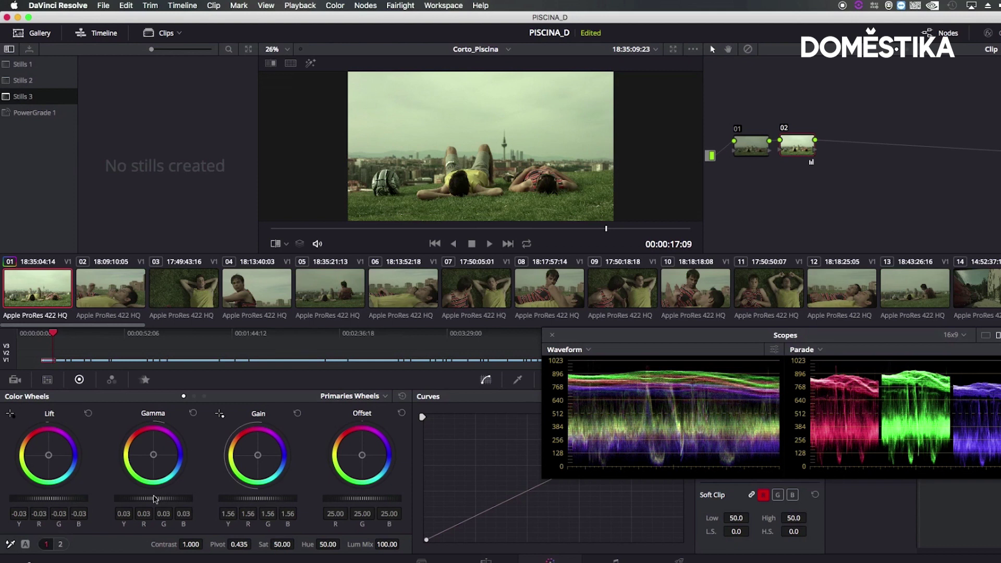
{"action": "left_click_drag", "start_coordinate": [154, 498], "coordinate": [152, 498]}
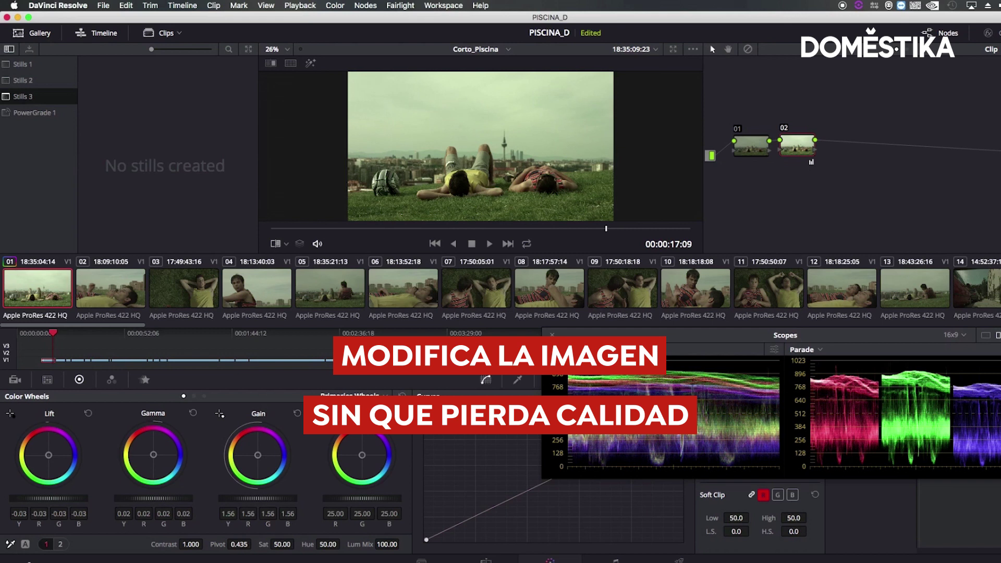
{"action": "left_click_drag", "start_coordinate": [31, 498], "coordinate": [36, 498]}
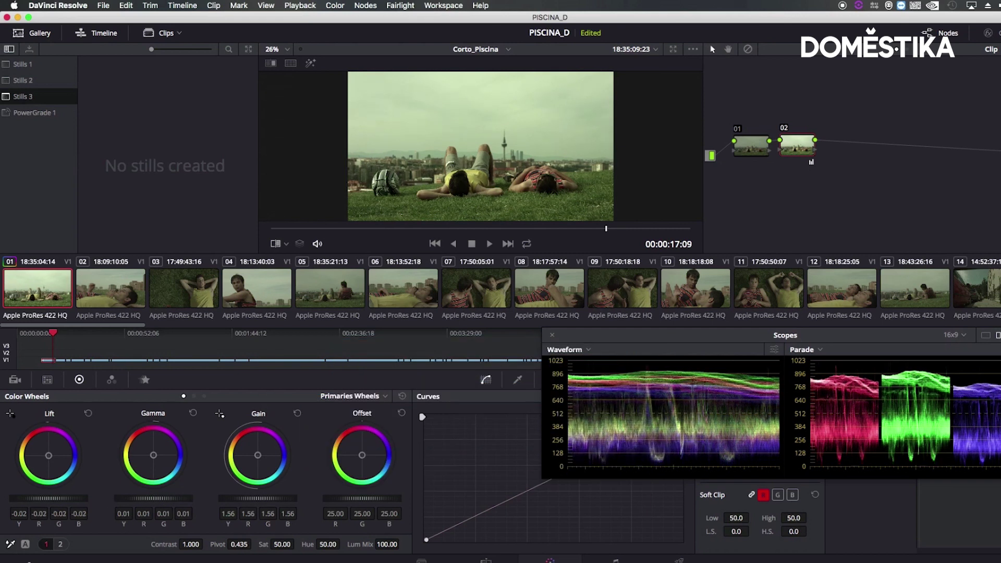
{"action": "left_click_drag", "start_coordinate": [160, 499], "coordinate": [163, 499]}
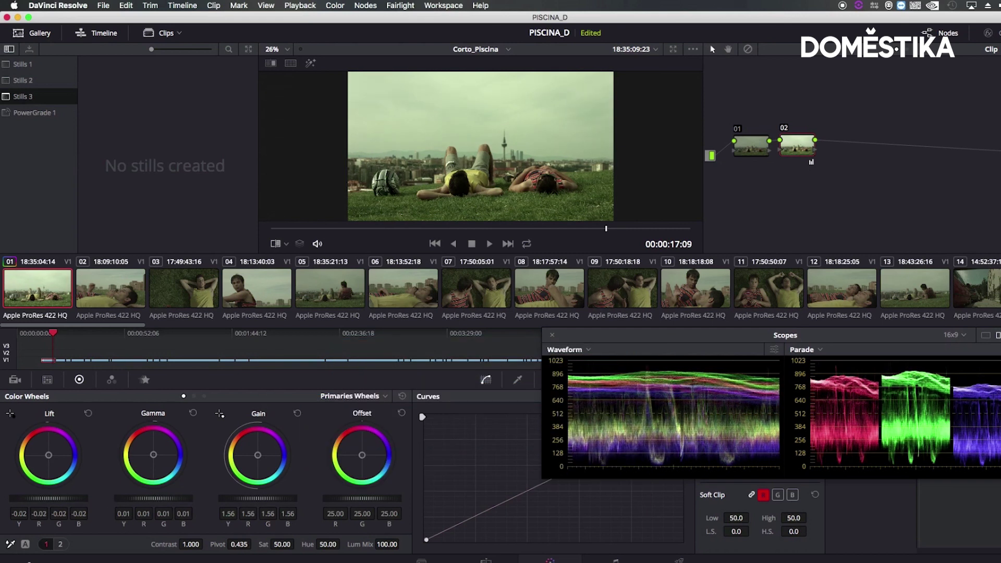
{"action": "left_click_drag", "start_coordinate": [285, 498], "coordinate": [290, 498]}
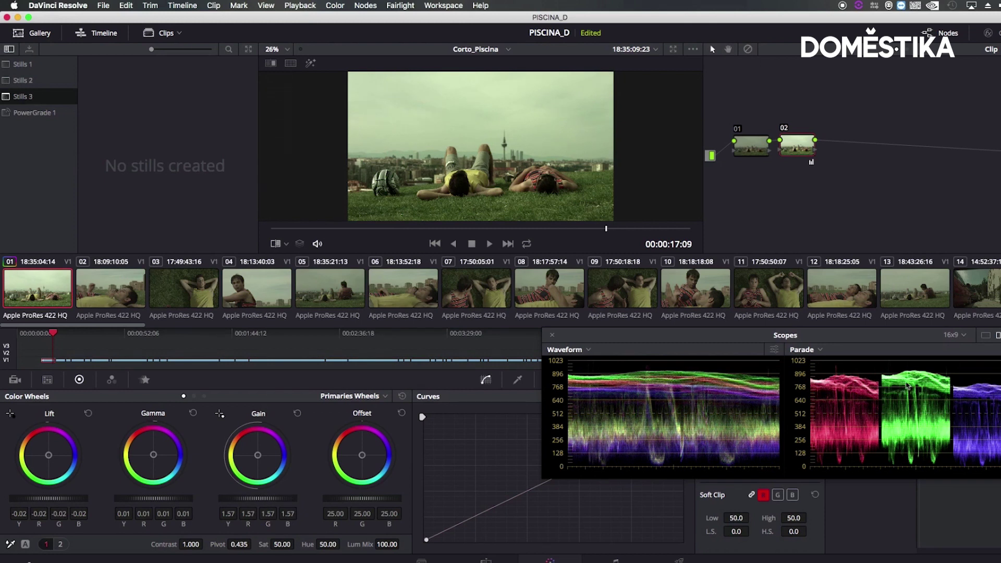
{"action": "left_click", "coordinate": [194, 397]}
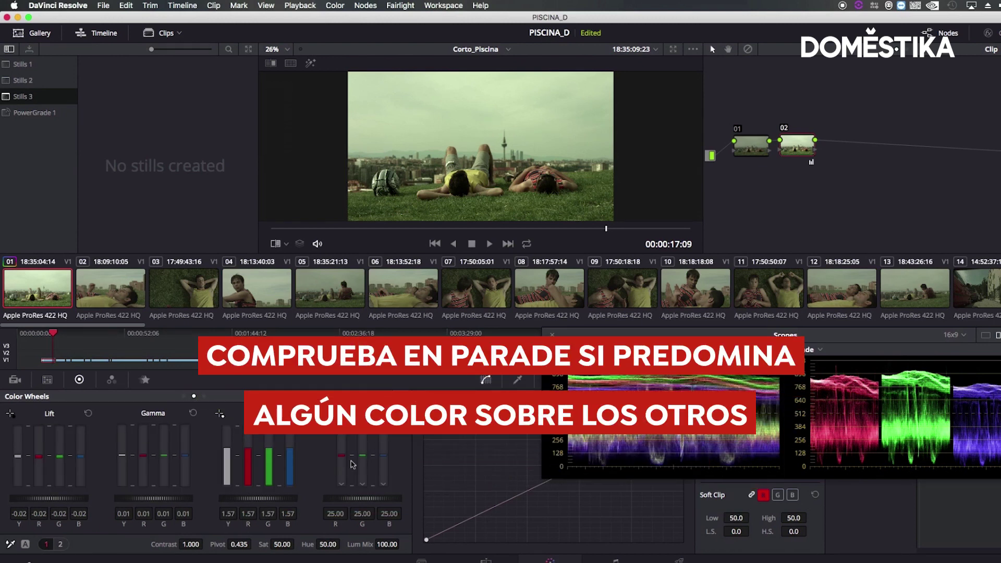
Balance channels in Primaries Bars: Offset G 18.00, Offset B 31.80, Lift G 0.00, Gain B 1.62
{"action": "mouse_move", "coordinate": [363, 456]}
{"action": "left_mouse_down"}
{"action": "mouse_move", "coordinate": [362, 474]}
{"action": "mouse_move", "coordinate": [384, 451]}
{"action": "left_mouse_up"}
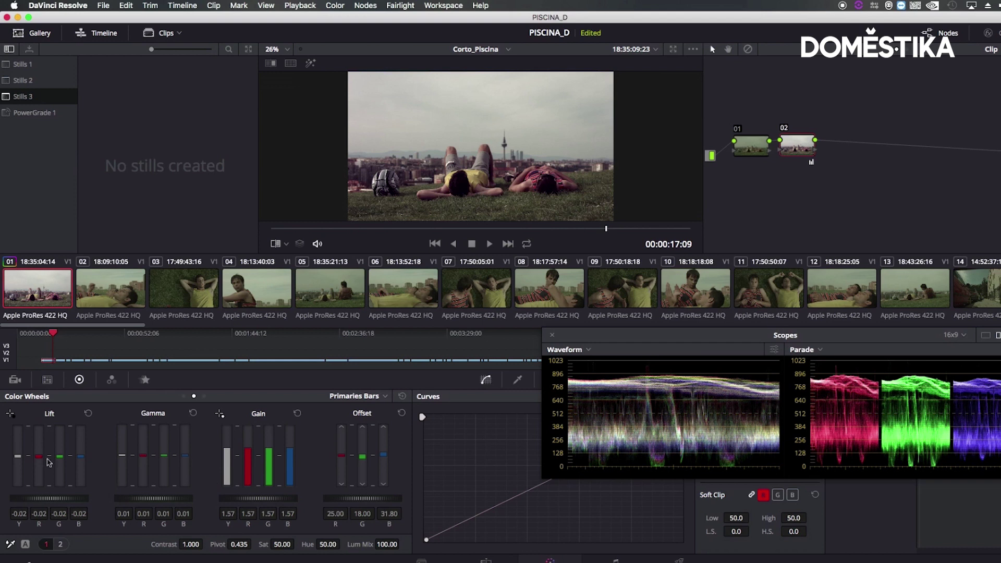
{"action": "left_click_drag", "start_coordinate": [59, 457], "coordinate": [59, 454]}
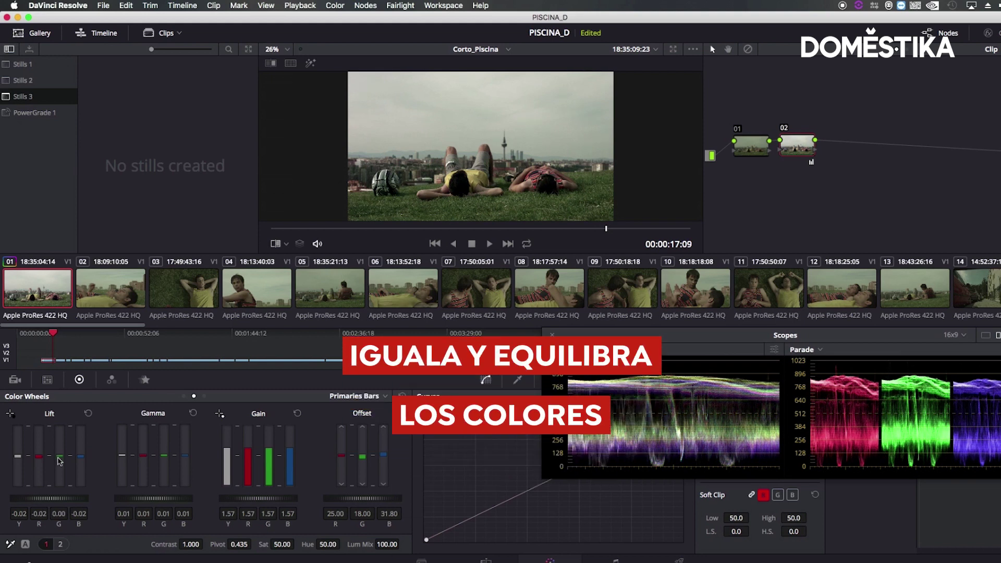
{"action": "left_click_drag", "start_coordinate": [292, 454], "coordinate": [290, 448]}
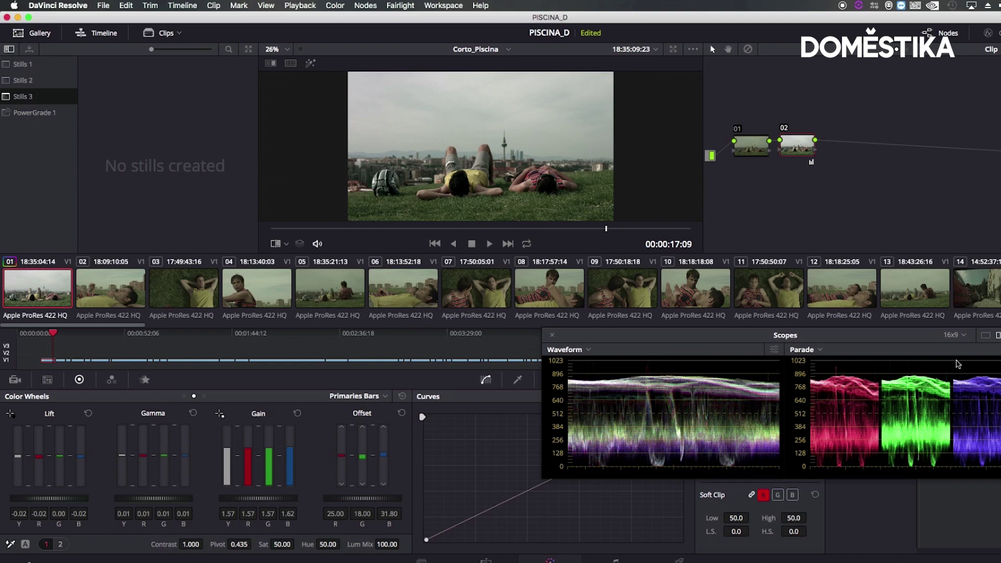
Switch the scopes to RGB Parade, reposition the scope window, and raise lift to 0.02
{"action": "left_click", "coordinate": [985, 336]}
{"action": "left_click_drag", "start_coordinate": [787, 338], "coordinate": [739, 318]}
{"action": "left_click", "coordinate": [524, 329]}
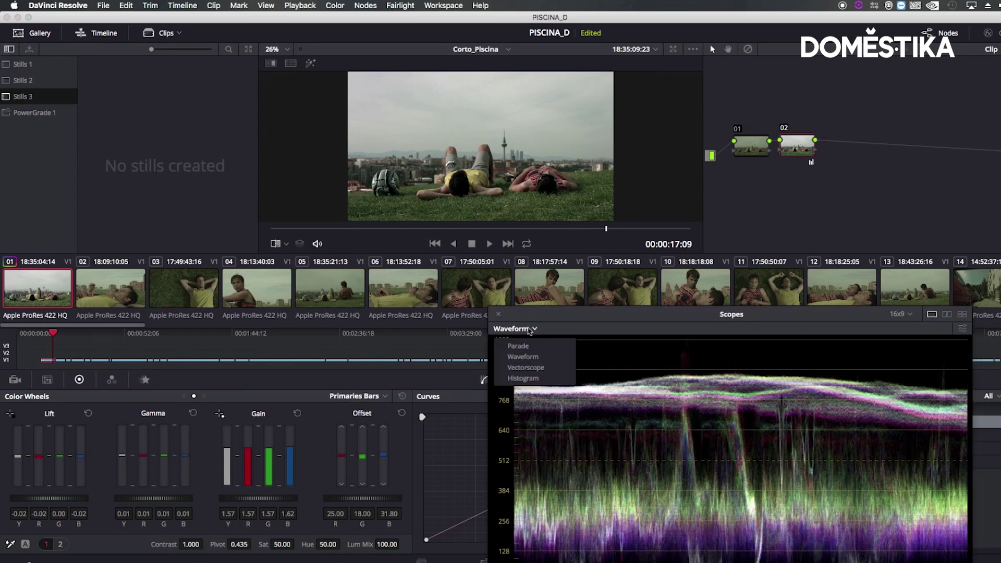
{"action": "left_click", "coordinate": [538, 347]}
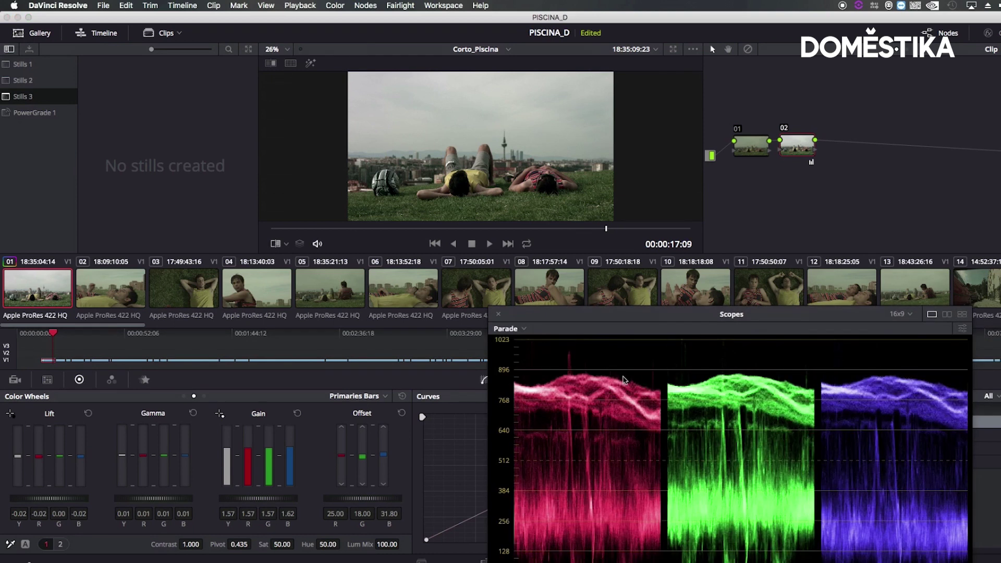
{"action": "left_click", "coordinate": [187, 460]}
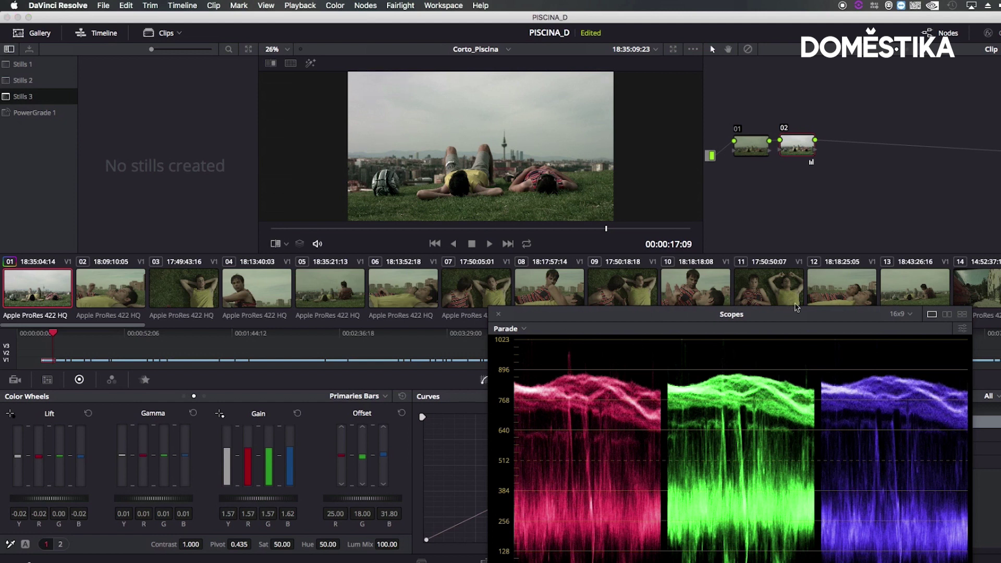
{"action": "left_click_drag", "start_coordinate": [789, 314], "coordinate": [856, 269]}
{"action": "left_click", "coordinate": [787, 158]}
{"action": "left_click_drag", "start_coordinate": [29, 501], "coordinate": [39, 500]}
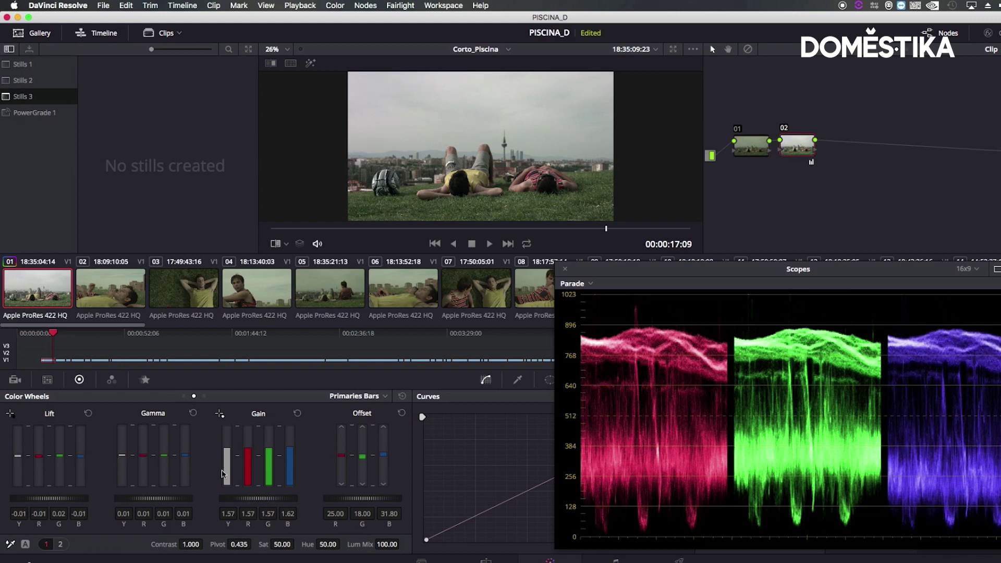
{"action": "left_click_drag", "start_coordinate": [249, 457], "coordinate": [250, 457]}
Bypass-compare the grade, darken node 02's midtones and shadows slightly, then disable node 02
{"action": "left_click", "coordinate": [748, 49]}
{"action": "left_click", "coordinate": [748, 48]}
{"action": "left_click_drag", "start_coordinate": [162, 499], "coordinate": [143, 499]}
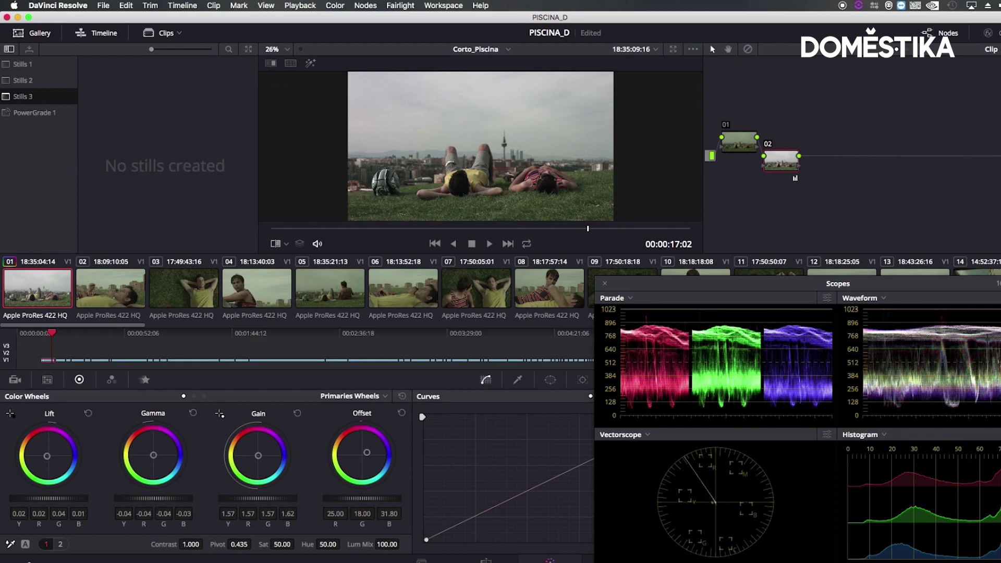
{"action": "left_click_drag", "start_coordinate": [61, 500], "coordinate": [58, 499]}
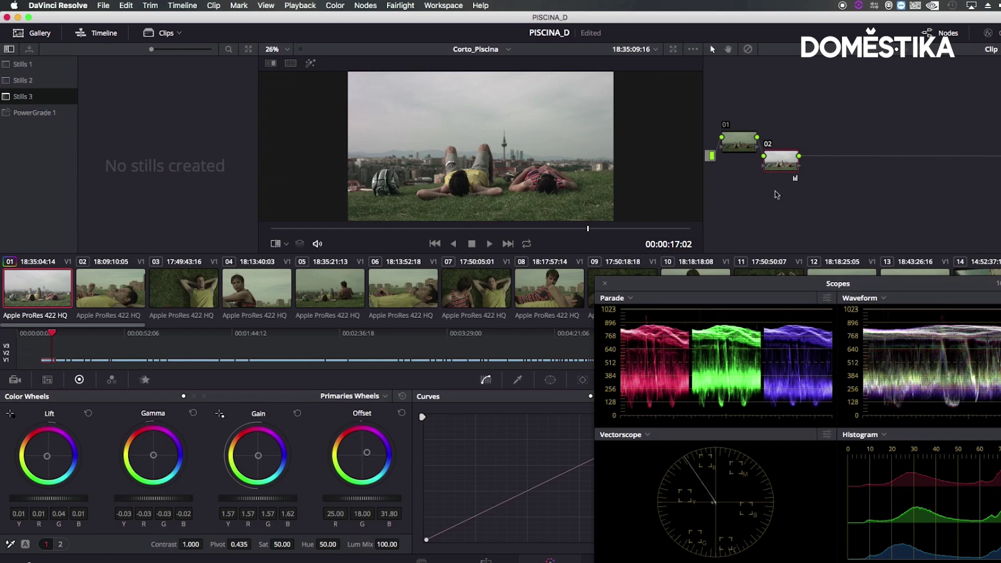
{"action": "mouse_move", "coordinate": [783, 172]}
{"action": "left_mouse_down"}
{"action": "mouse_move", "coordinate": [749, 202]}
{"action": "mouse_move", "coordinate": [765, 198]}
{"action": "mouse_move", "coordinate": [758, 148]}
{"action": "mouse_move", "coordinate": [718, 227]}
{"action": "left_mouse_up"}
{"action": "key", "text": "super+d"}
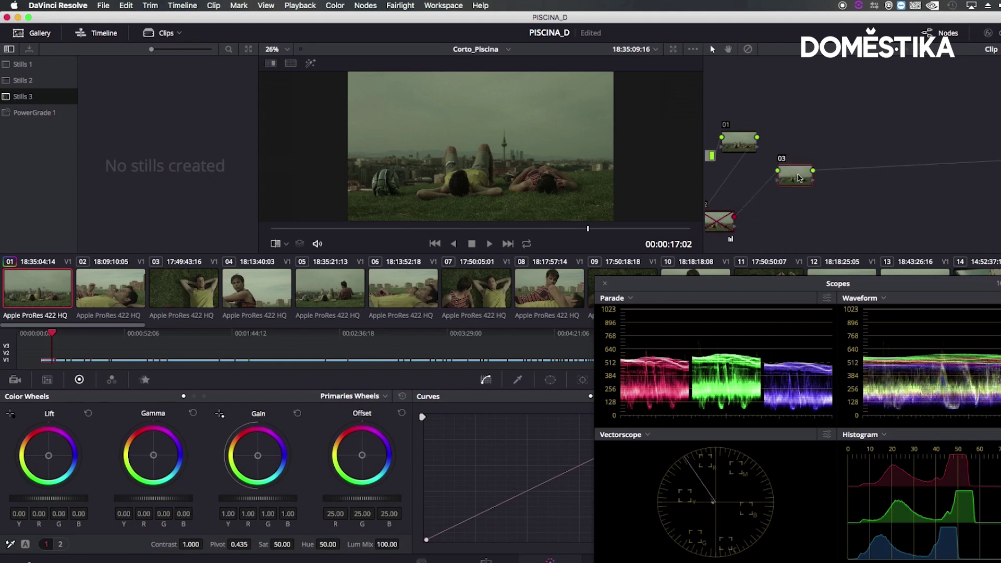
Move node 03 up and apply a LUT from the LUT_AMIRA set to it
{"action": "left_click_drag", "start_coordinate": [747, 221], "coordinate": [788, 148]}
{"action": "right_click", "coordinate": [810, 154]}
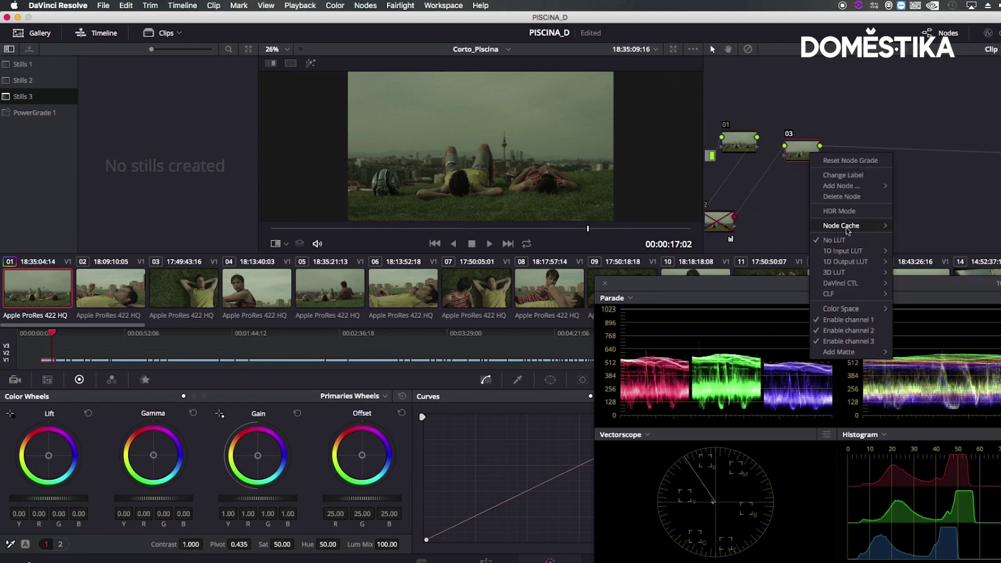
{"action": "mouse_move", "coordinate": [845, 272]}
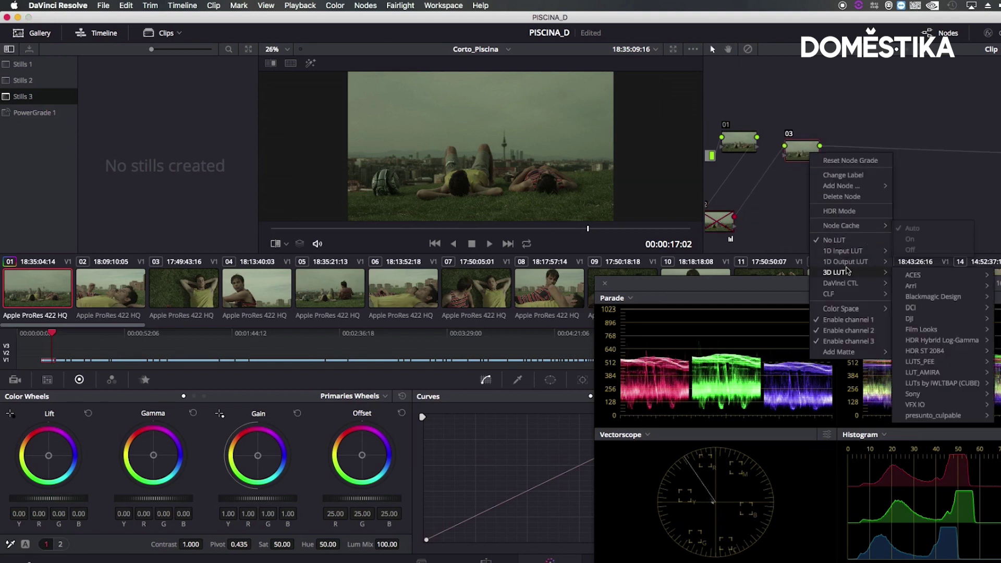
{"action": "left_click", "coordinate": [934, 384]}
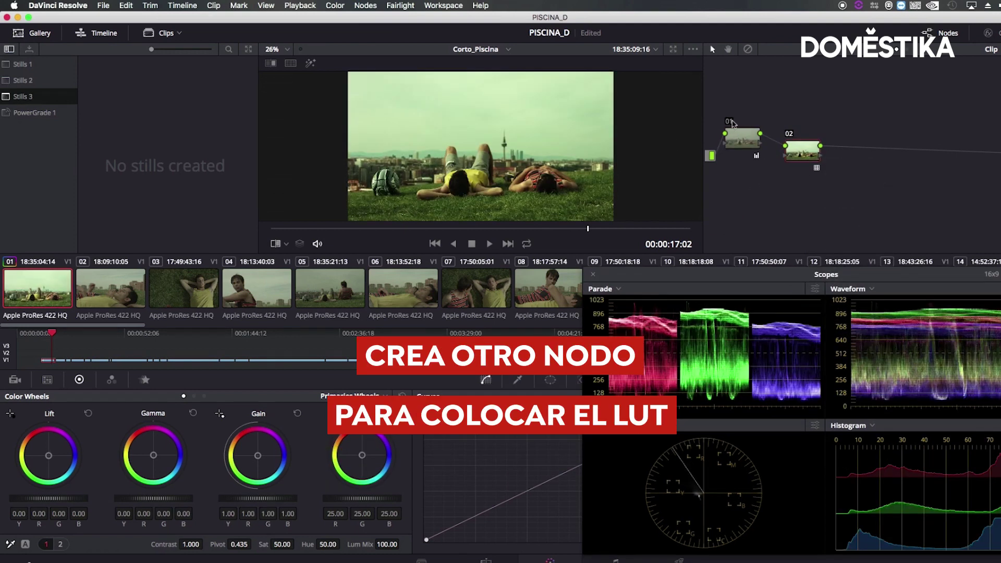
Compare with node 01 toggled, lower node 01's gain to 1.03, and tidy the node layout
{"action": "left_click", "coordinate": [729, 121]}
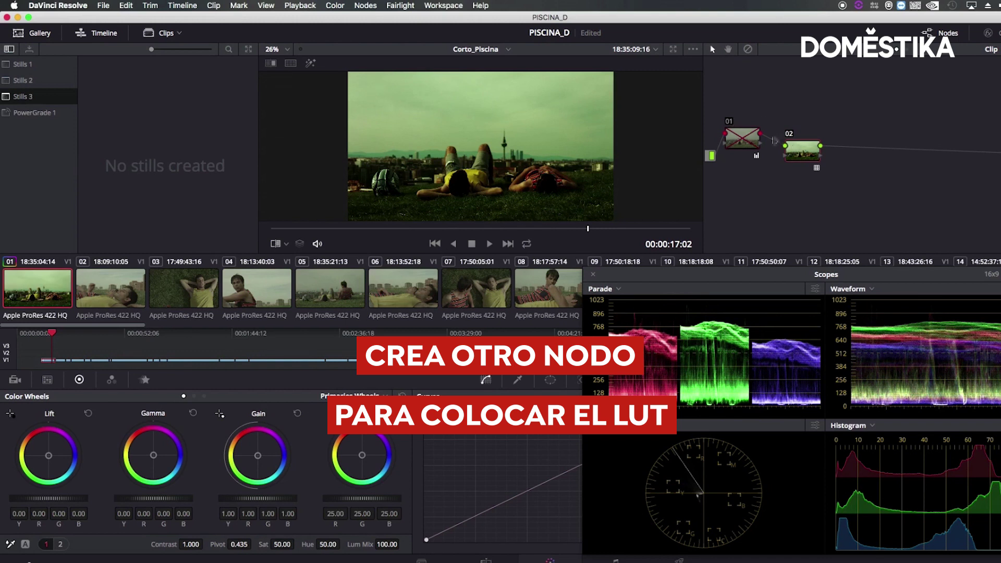
{"action": "left_click", "coordinate": [743, 137]}
{"action": "left_click", "coordinate": [730, 121]}
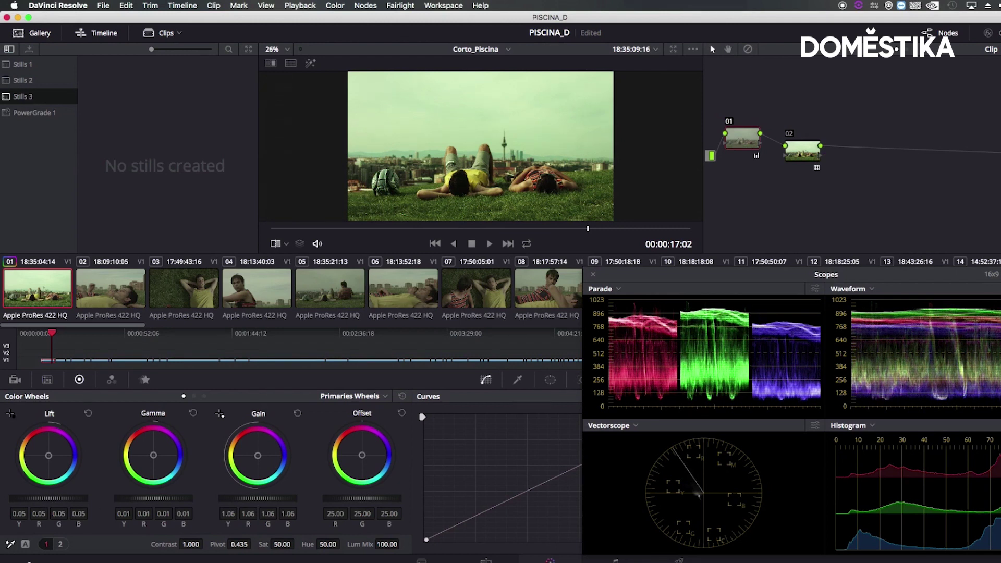
{"action": "left_click_drag", "start_coordinate": [264, 499], "coordinate": [255, 500]}
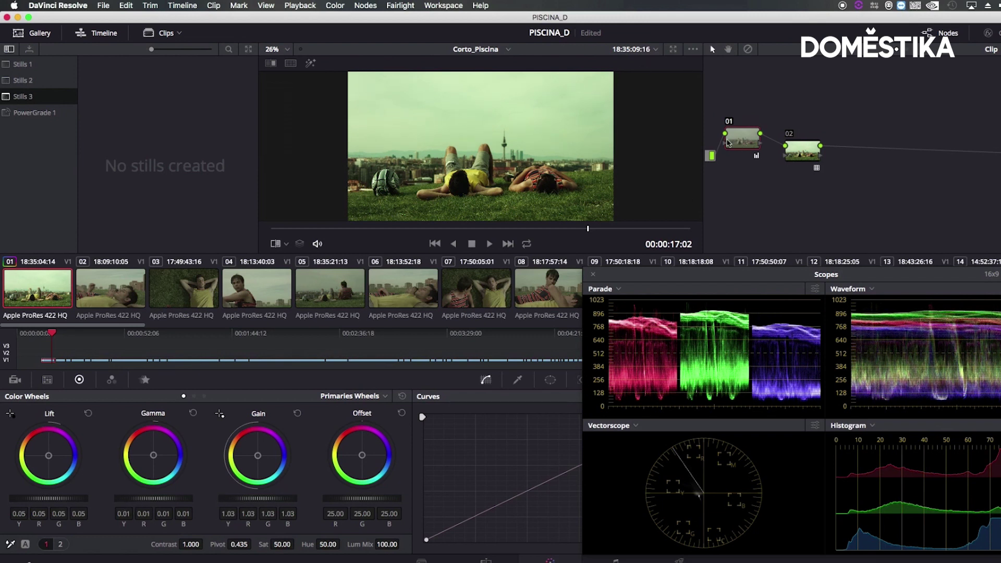
{"action": "left_click_drag", "start_coordinate": [803, 149], "coordinate": [784, 139]}
{"action": "left_click", "coordinate": [747, 137]}
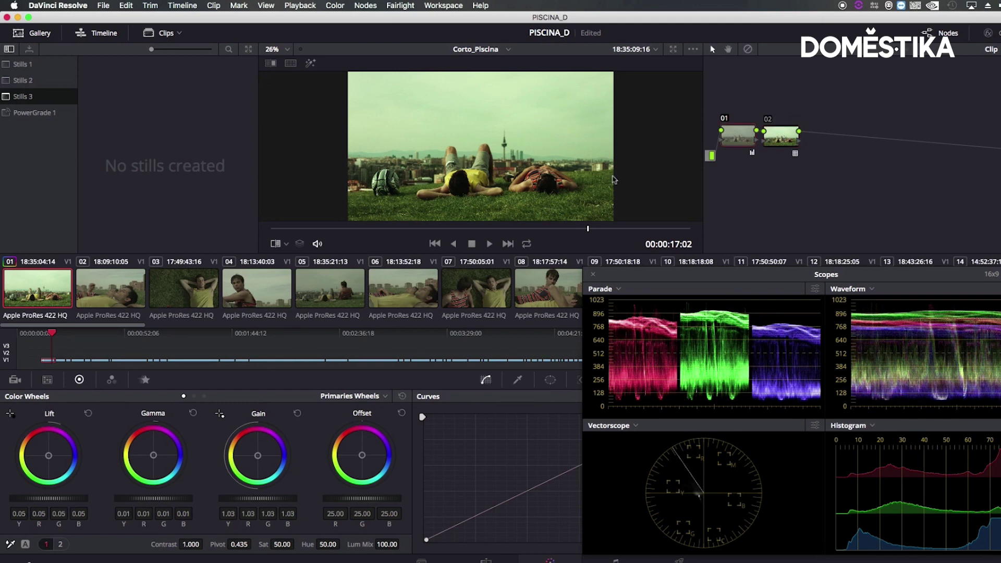
Warm the image by shifting the gain and midtone colour balance toward red
{"action": "left_click", "coordinate": [782, 137]}
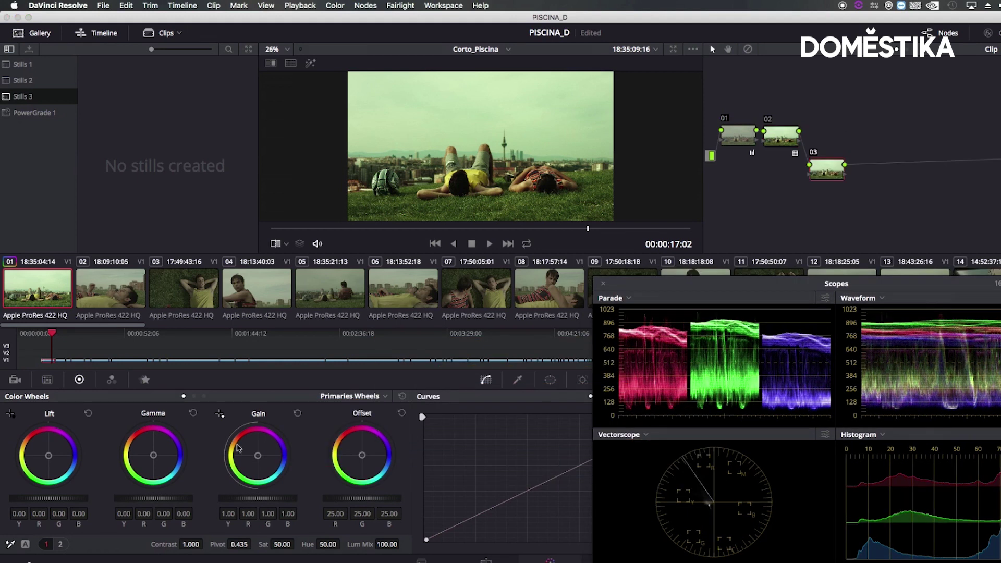
{"action": "left_click_drag", "start_coordinate": [257, 458], "coordinate": [256, 455]}
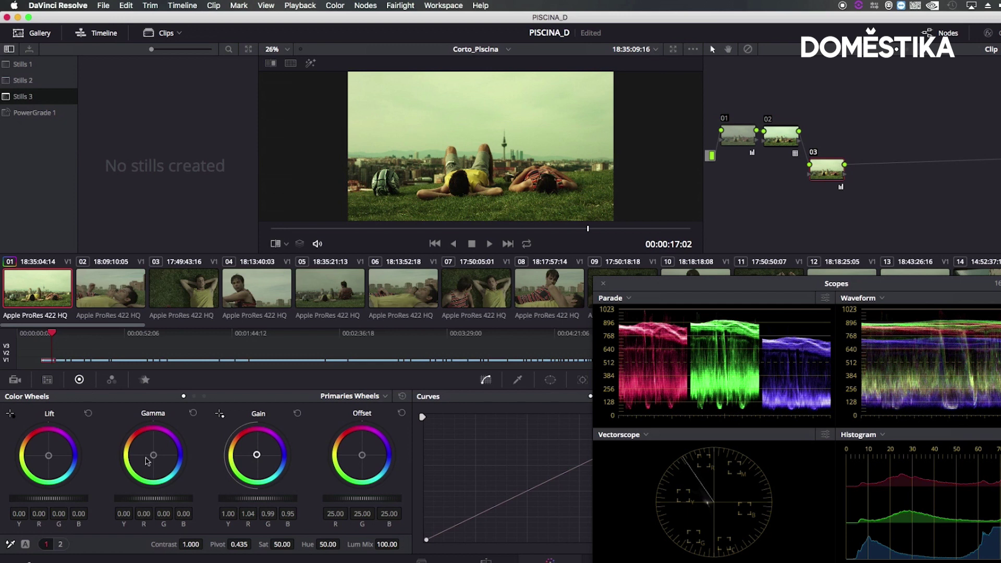
{"action": "left_click_drag", "start_coordinate": [153, 457], "coordinate": [153, 456]}
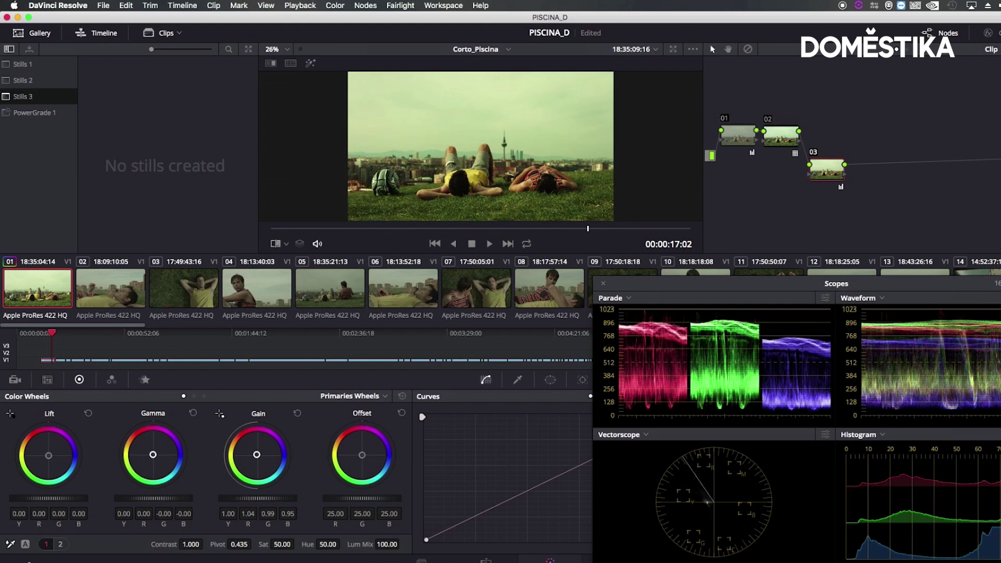
{"action": "left_click_drag", "start_coordinate": [153, 454], "coordinate": [153, 457]}
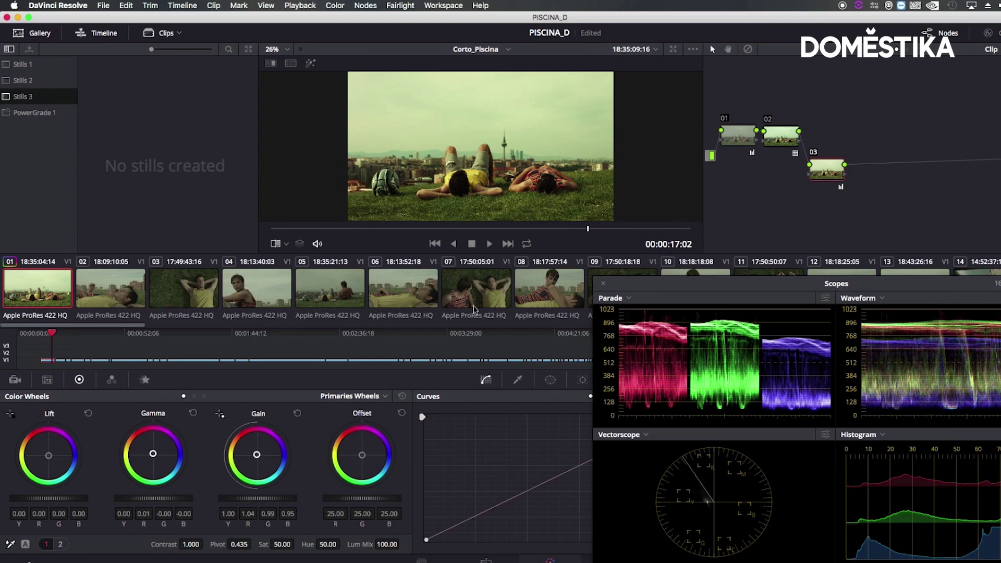
{"action": "left_click_drag", "start_coordinate": [830, 168], "coordinate": [836, 153]}
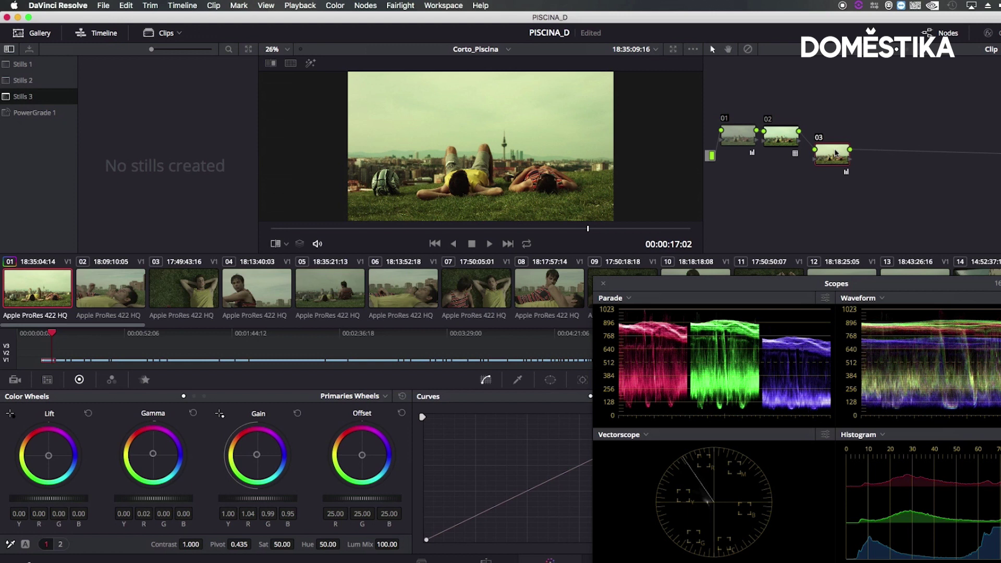
Raise node 01's gamma to 0.03 and gain to 1.04, then shift node 03 right
{"action": "left_click", "coordinate": [737, 137]}
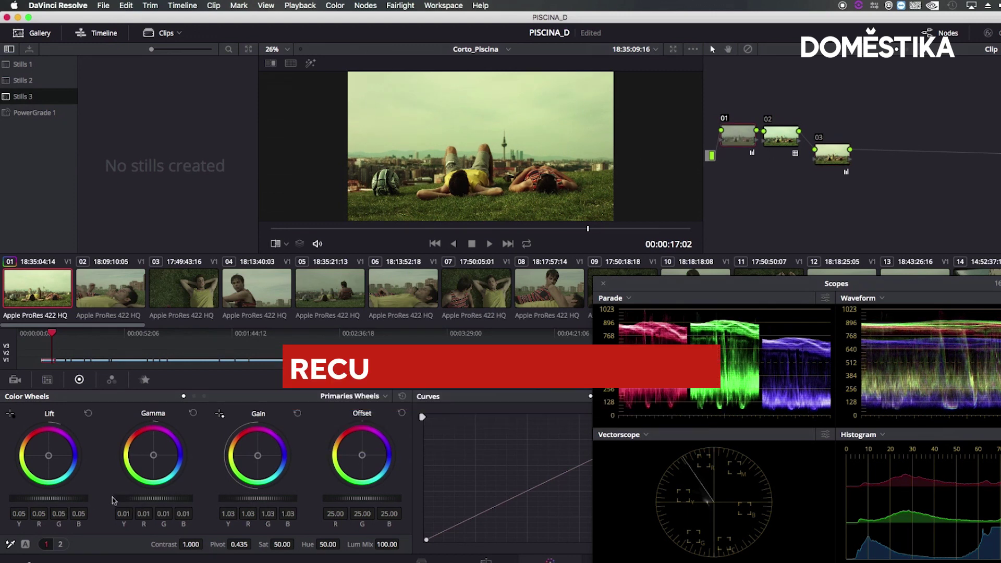
{"action": "left_click_drag", "start_coordinate": [113, 500], "coordinate": [128, 500]}
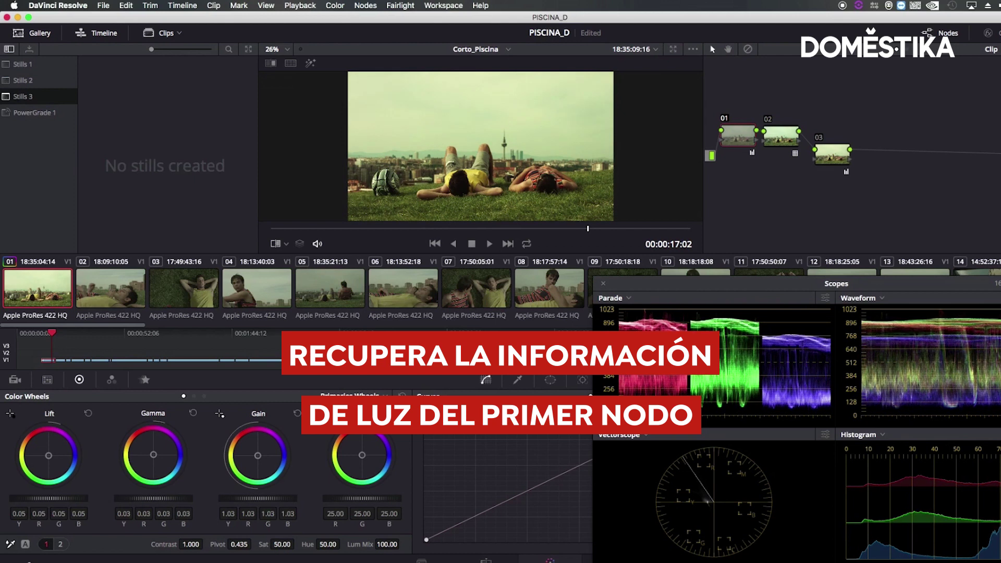
{"action": "left_click_drag", "start_coordinate": [258, 499], "coordinate": [249, 500]}
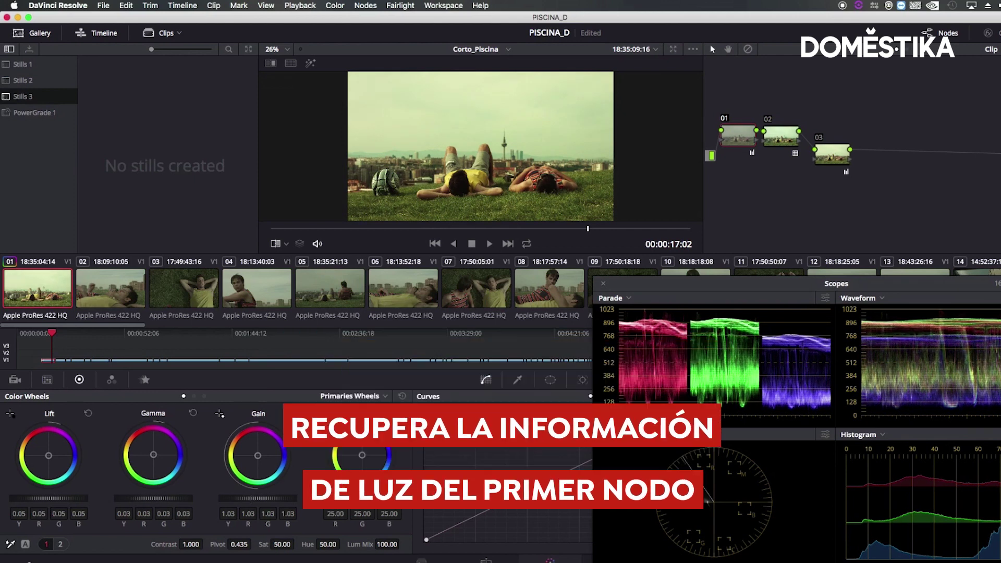
{"action": "left_click", "coordinate": [836, 155]}
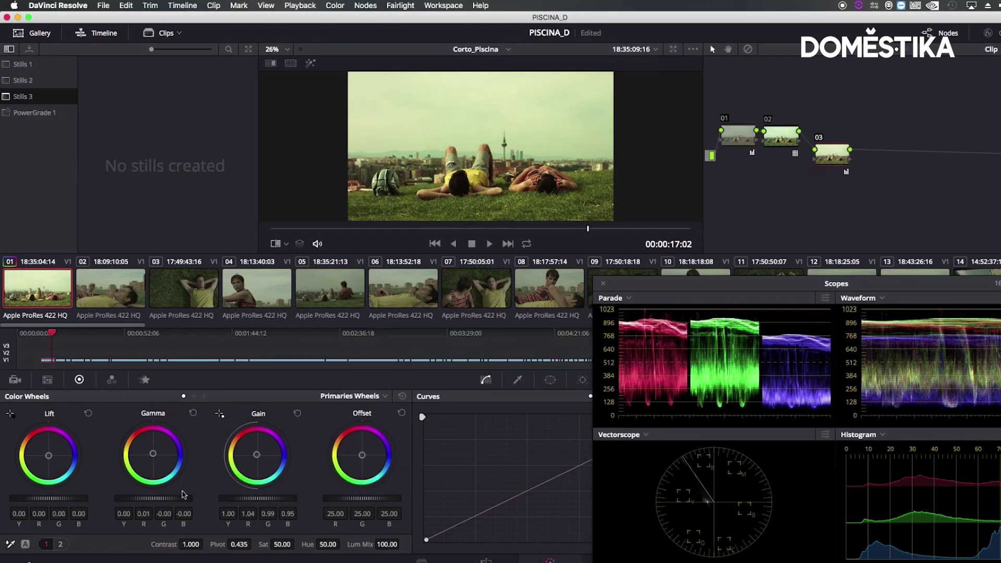
{"action": "left_click_drag", "start_coordinate": [832, 157], "coordinate": [874, 157]}
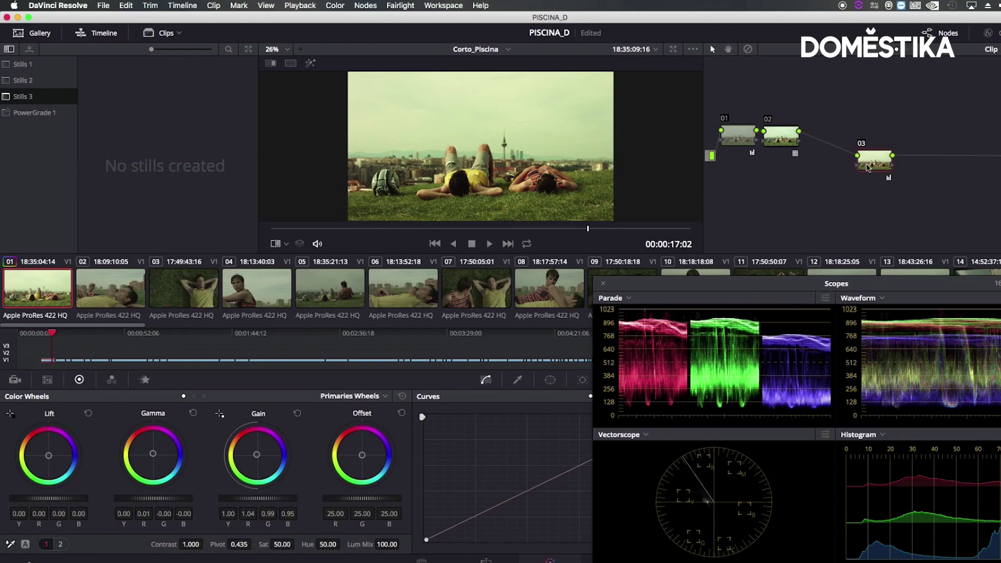
Add serial node 04 between nodes 02 and 03 and fine-tune its midtone brightness
{"action": "right_click", "coordinate": [870, 164]}
{"action": "mouse_move", "coordinate": [914, 196]}
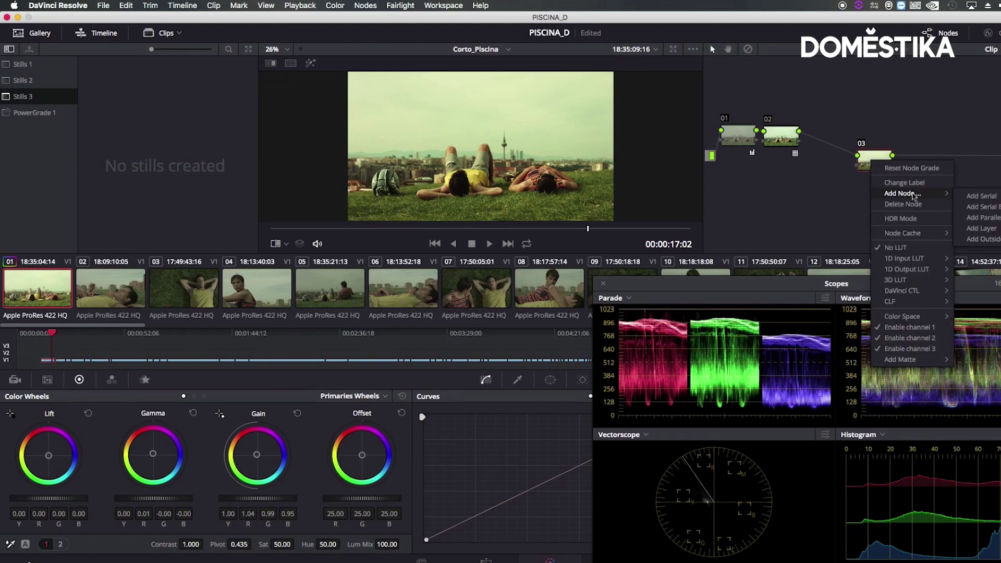
{"action": "left_click", "coordinate": [982, 196]}
{"action": "left_click_drag", "start_coordinate": [869, 206], "coordinate": [810, 189]}
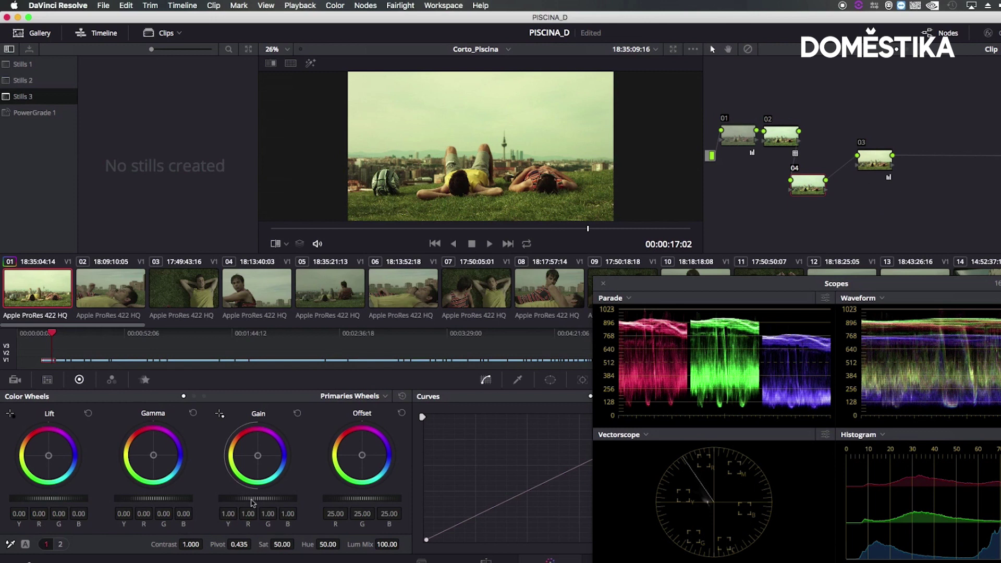
{"action": "left_click_drag", "start_coordinate": [156, 498], "coordinate": [161, 498]}
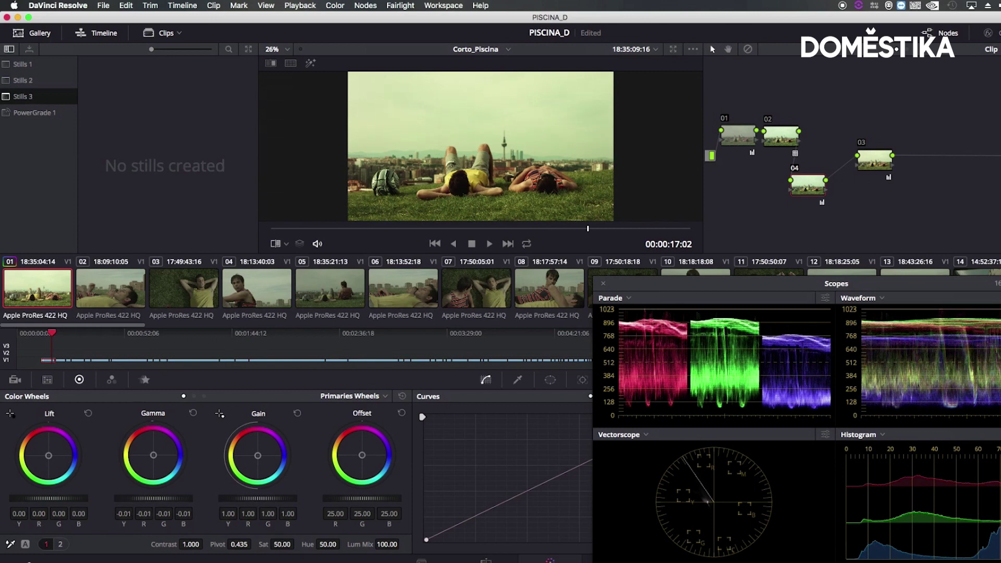
{"action": "left_click_drag", "start_coordinate": [162, 498], "coordinate": [151, 502]}
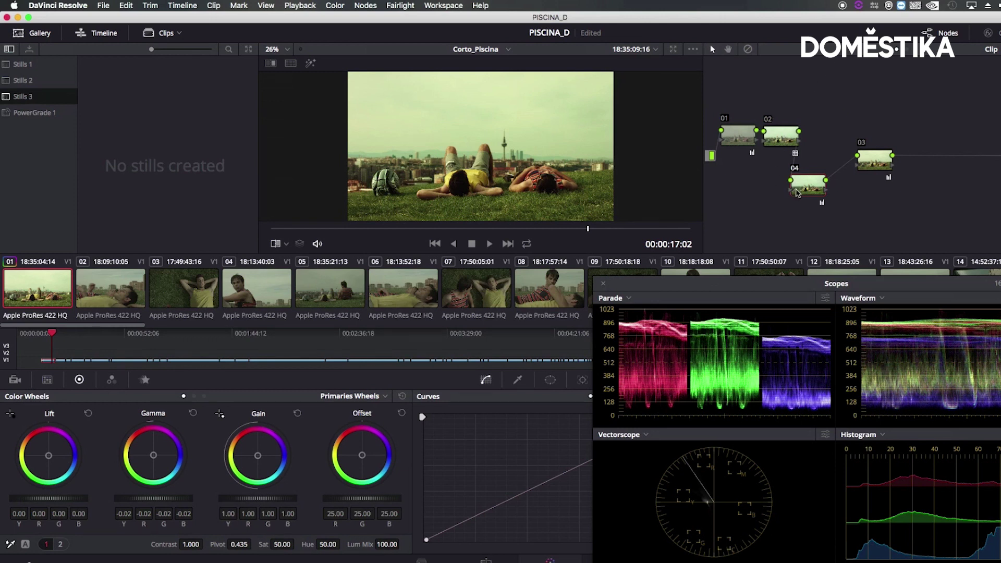
Place node 03 right after node 04 on the lower row, then review nodes 01, 04 and 03
{"action": "left_click_drag", "start_coordinate": [800, 186], "coordinate": [783, 186]}
{"action": "left_click_drag", "start_coordinate": [876, 164], "coordinate": [837, 189]}
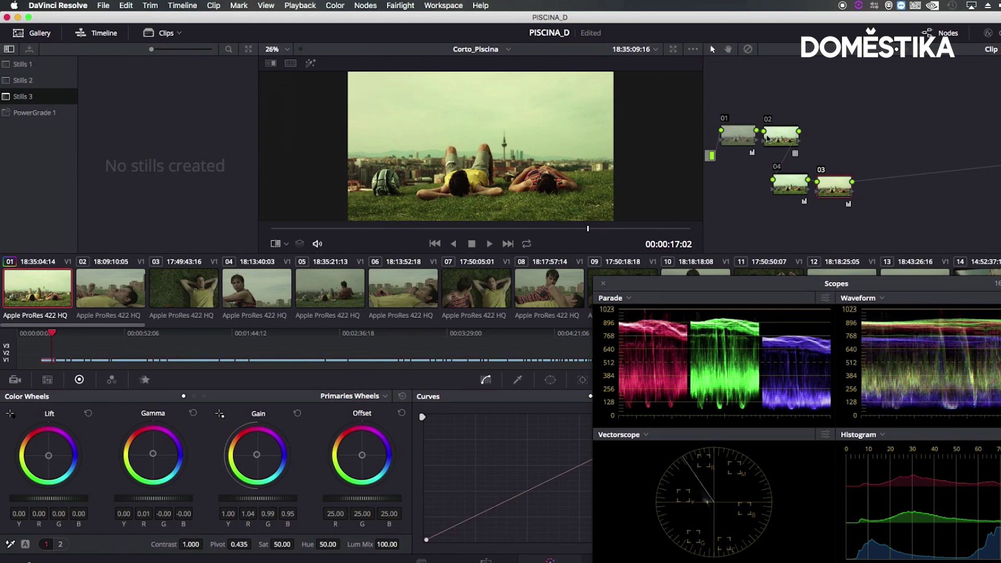
{"action": "left_click", "coordinate": [735, 139]}
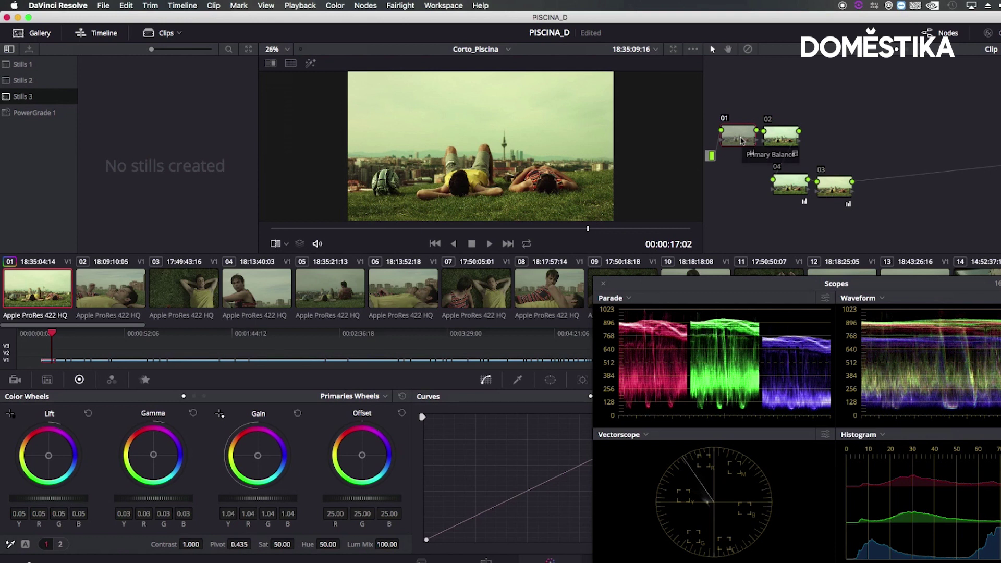
{"action": "left_click", "coordinate": [794, 189]}
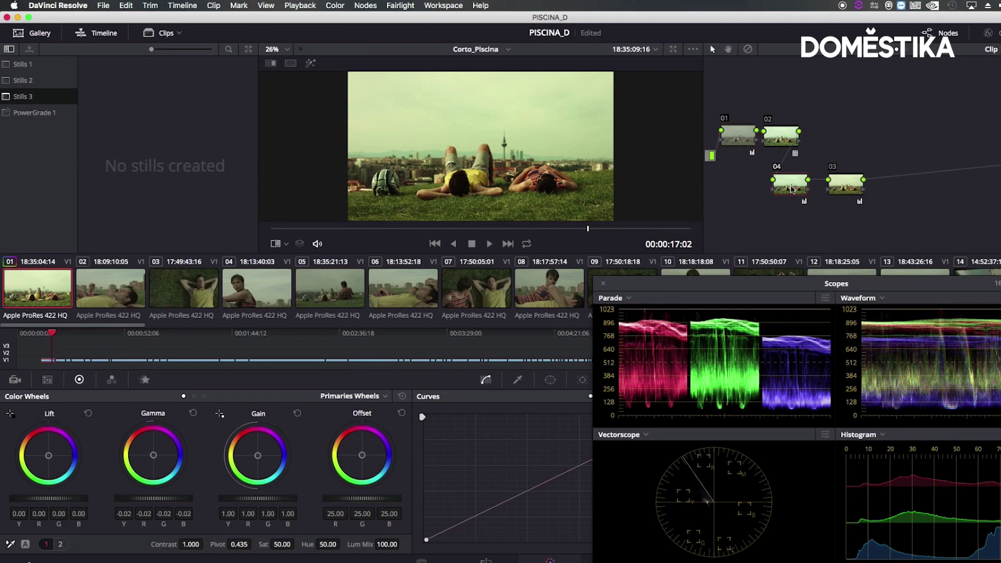
{"action": "left_click_drag", "start_coordinate": [845, 186], "coordinate": [835, 188]}
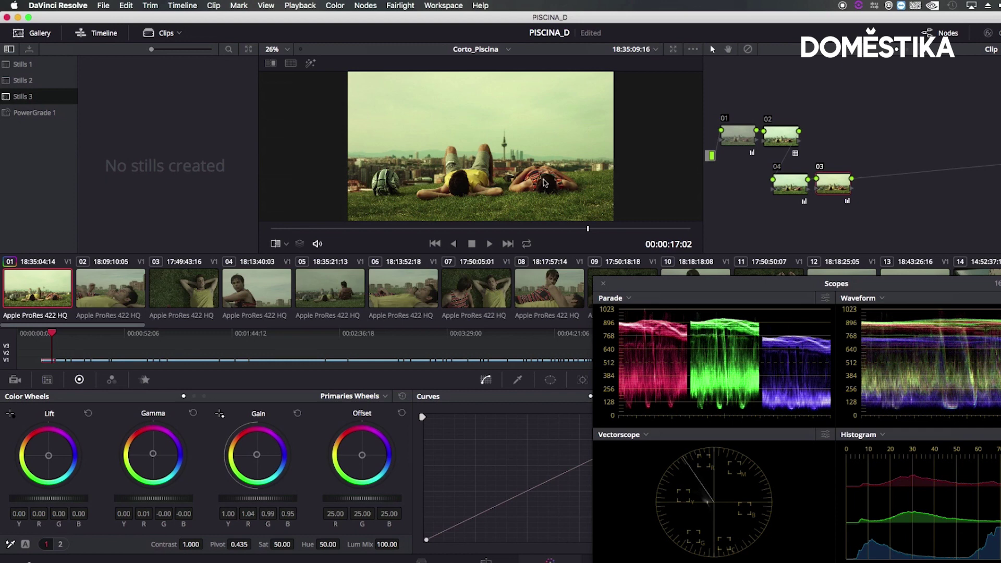
{"action": "key", "text": "super+f"}
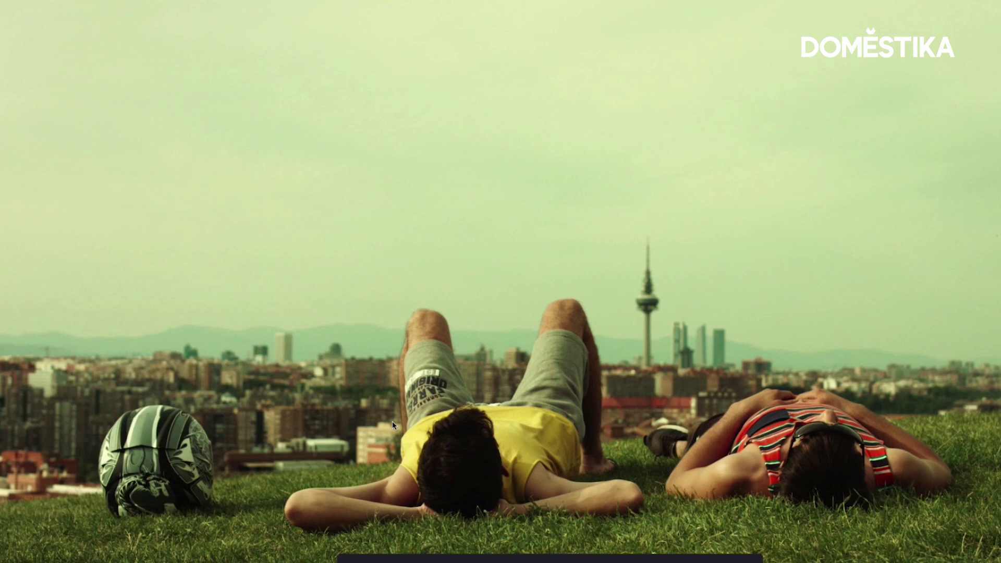
{"action": "key", "text": "shift+d"}
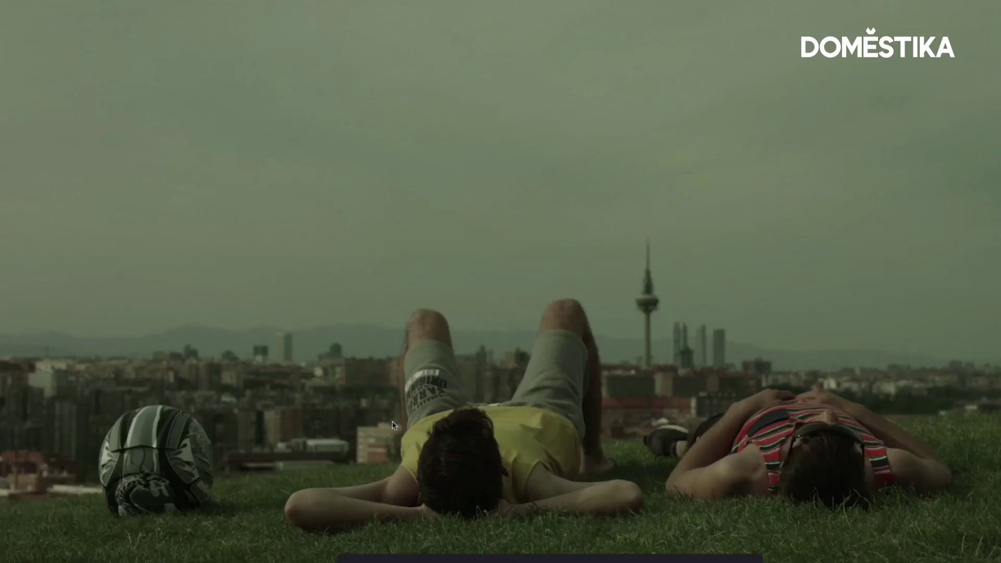
{"action": "key", "text": "shift+d"}
{"action": "key", "text": "shift+d"}
{"action": "key", "text": "shift+d"}
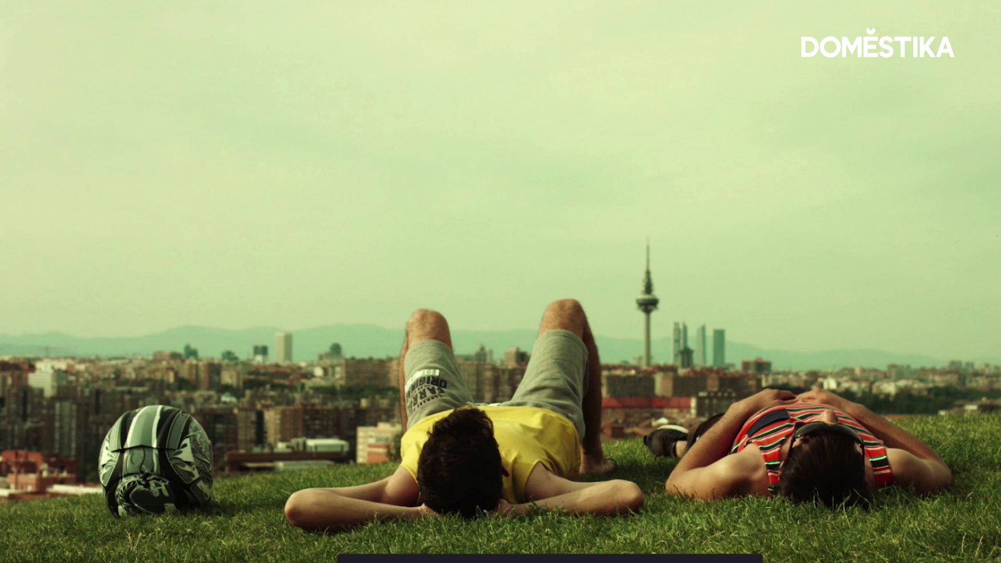
{"action": "key", "text": "Escape"}
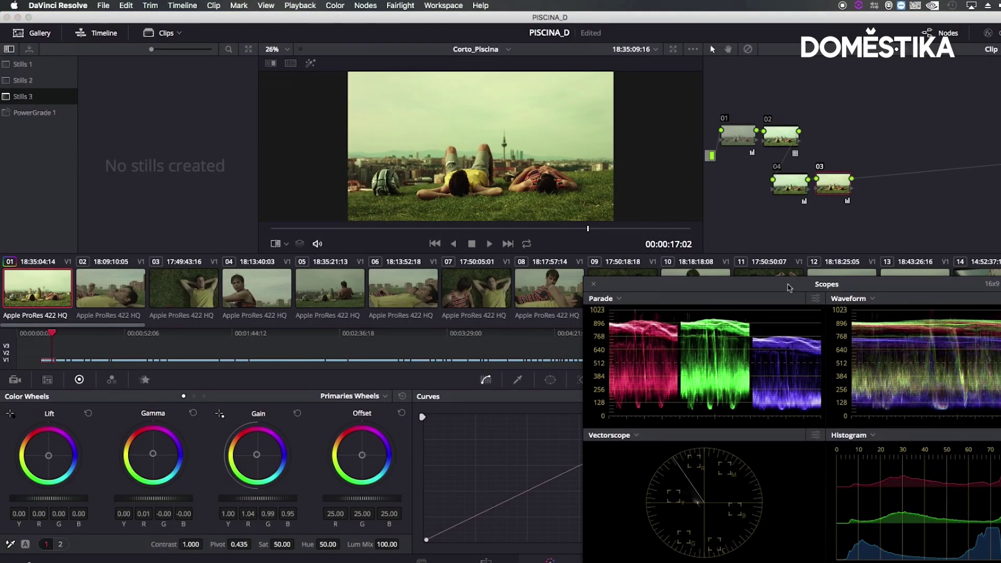
Add serial node 05 after node 03 and enable a circular window on it
{"action": "left_click", "coordinate": [832, 186]}
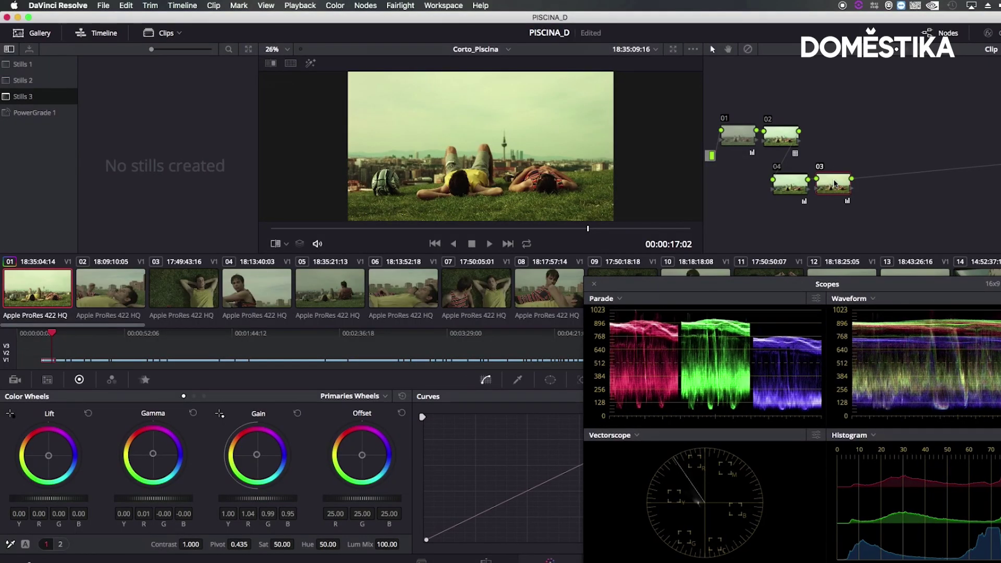
{"action": "key", "text": "alt+s"}
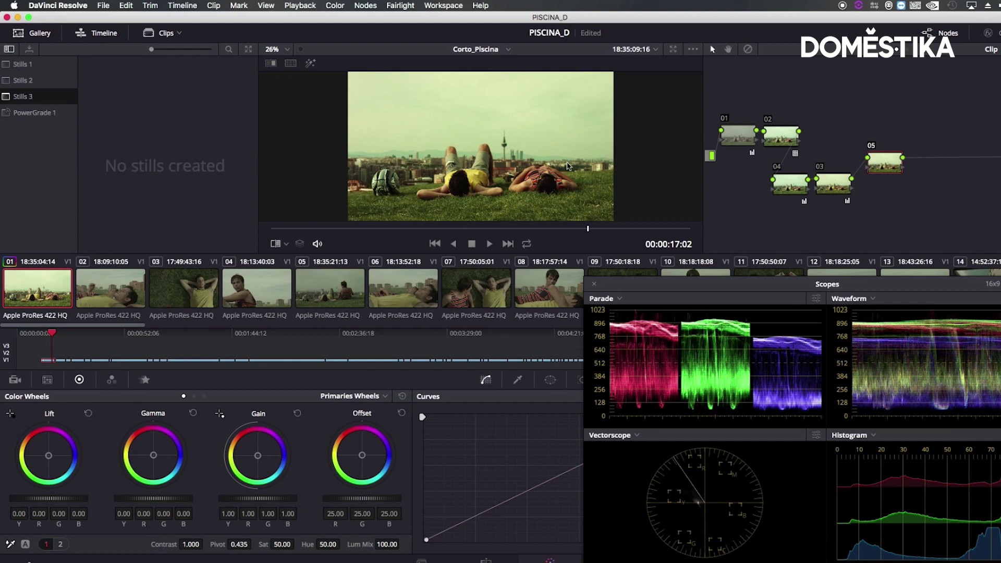
{"action": "left_click", "coordinate": [553, 381]}
{"action": "left_click", "coordinate": [437, 449]}
Stretch the circle into a wide, soft ellipse across the horizon, briefly testing inversion
{"action": "scroll", "coordinate": [482, 149], "scroll_direction": "down", "scroll_amount": 3}
{"action": "mouse_move", "coordinate": [483, 149]}
{"action": "left_mouse_down"}
{"action": "mouse_move", "coordinate": [473, 179]}
{"action": "mouse_move", "coordinate": [666, 185]}
{"action": "left_mouse_up"}
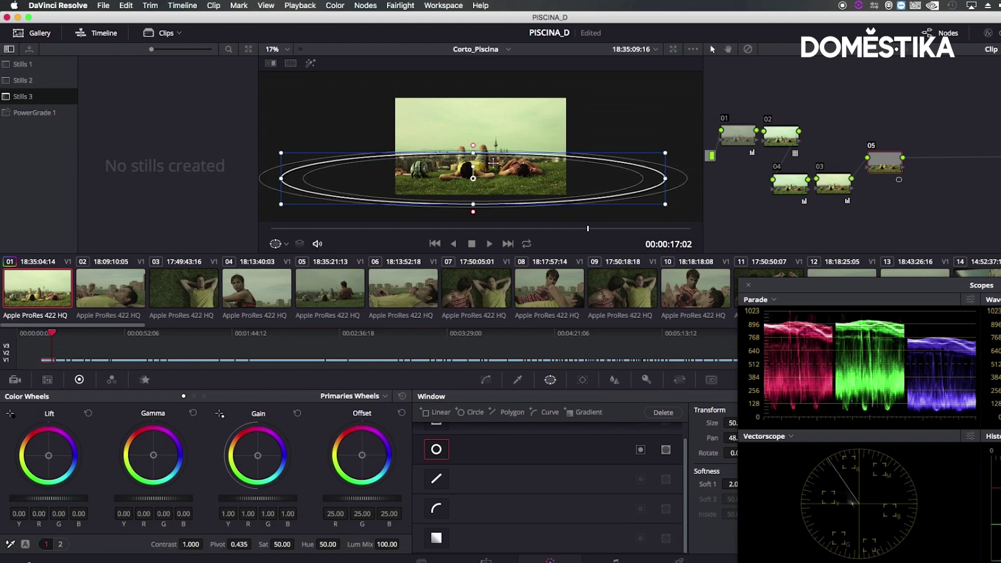
{"action": "left_click_drag", "start_coordinate": [473, 153], "coordinate": [469, 153]}
{"action": "scroll", "coordinate": [470, 154], "scroll_direction": "down", "scroll_amount": 2}
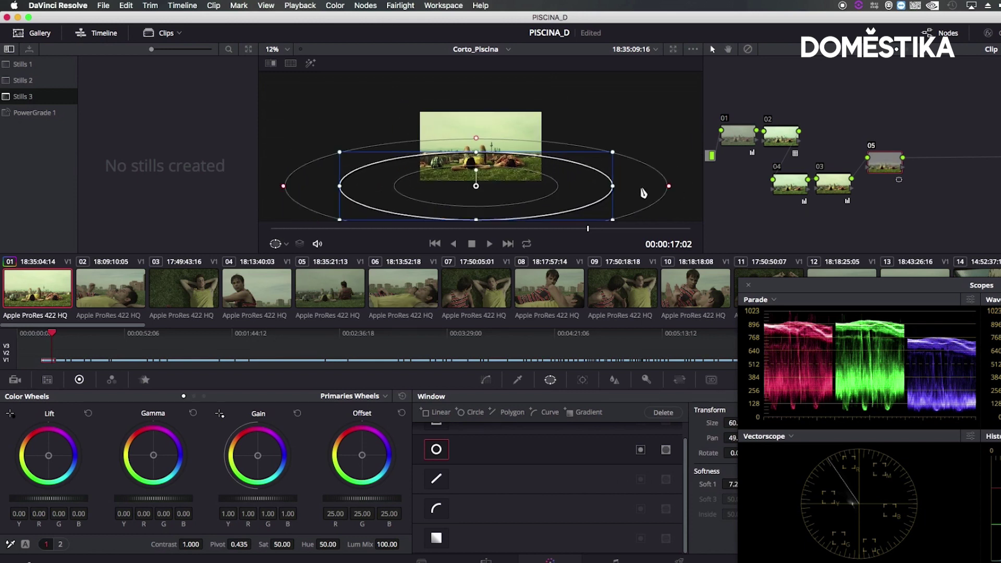
{"action": "left_click_drag", "start_coordinate": [649, 186], "coordinate": [668, 190]}
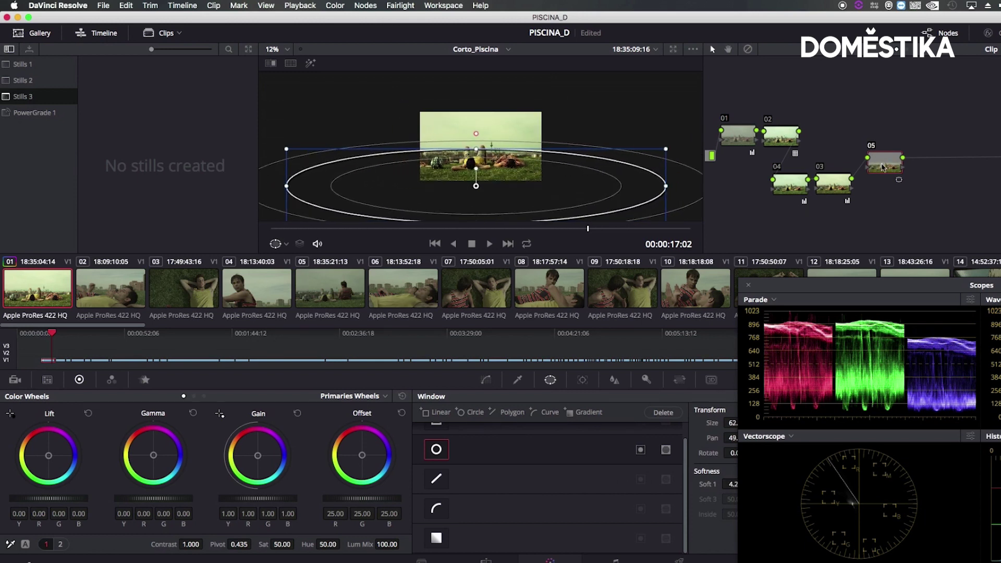
{"action": "left_click", "coordinate": [666, 449]}
{"action": "left_click", "coordinate": [666, 450]}
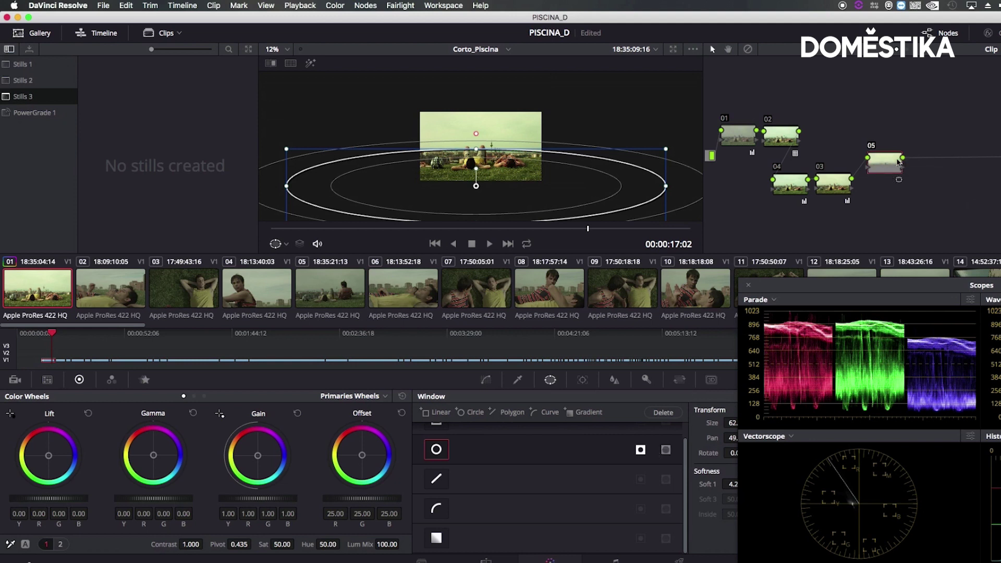
{"action": "left_click", "coordinate": [640, 449]}
Add serial node 06 after node 05 and select it
{"action": "right_click", "coordinate": [890, 163]}
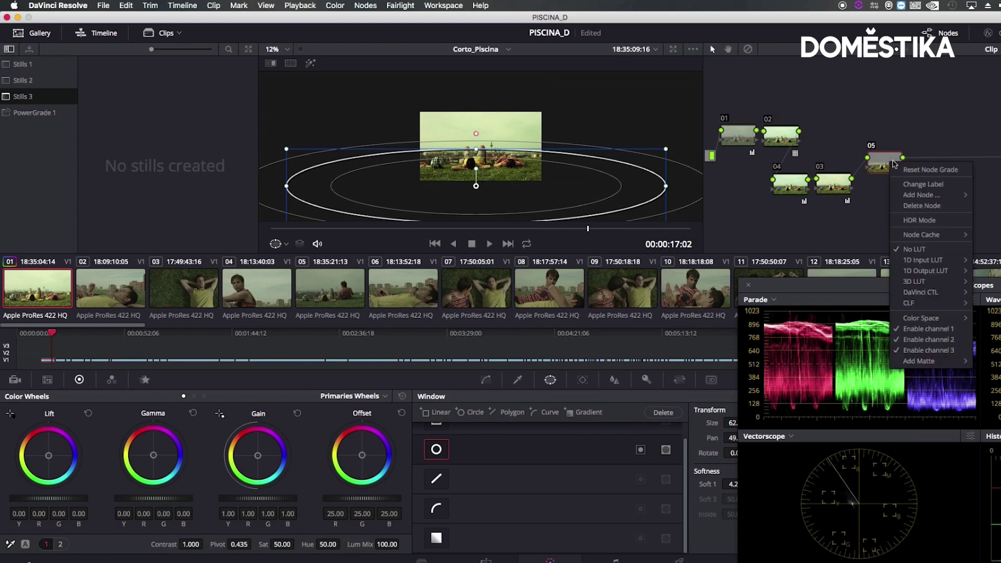
{"action": "left_click_drag", "start_coordinate": [439, 315], "coordinate": [444, 337]}
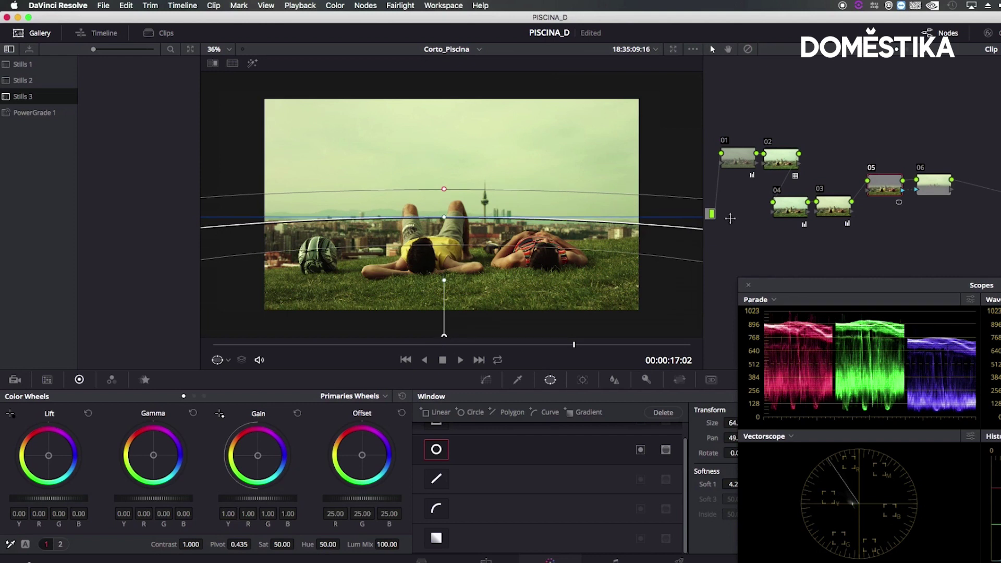
{"action": "left_click", "coordinate": [933, 186]}
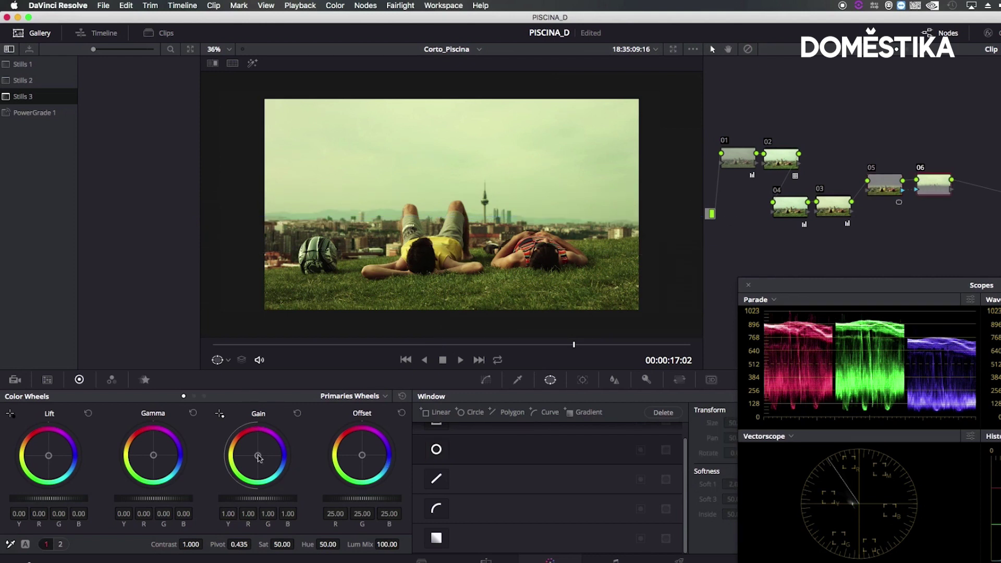
Cool node 06's gain (red 0.98, blue 1.09) and switch the scope to Waveform
{"action": "left_click_drag", "start_coordinate": [259, 457], "coordinate": [259, 455]}
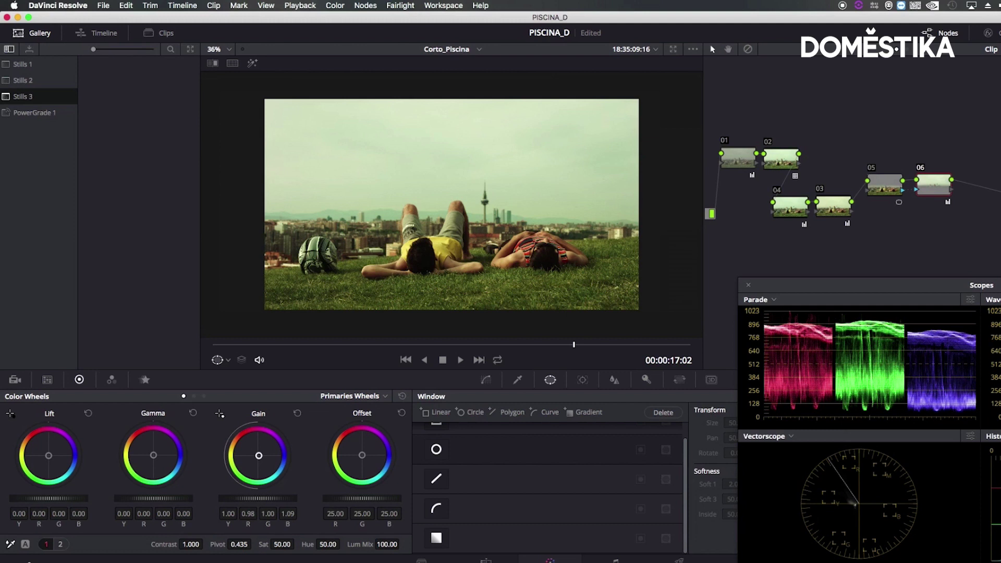
{"action": "left_click_drag", "start_coordinate": [984, 293], "coordinate": [976, 295]}
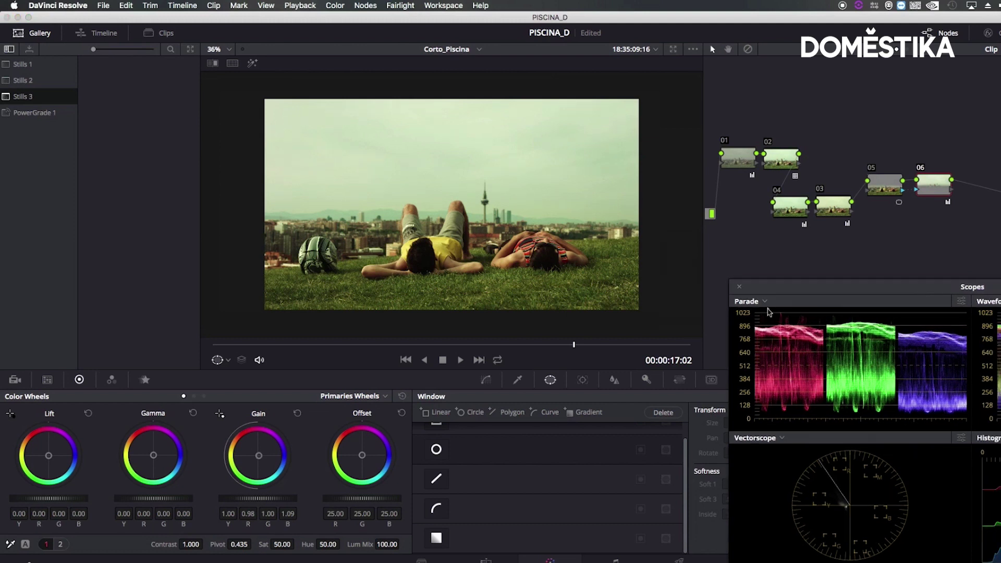
{"action": "left_click", "coordinate": [762, 302]}
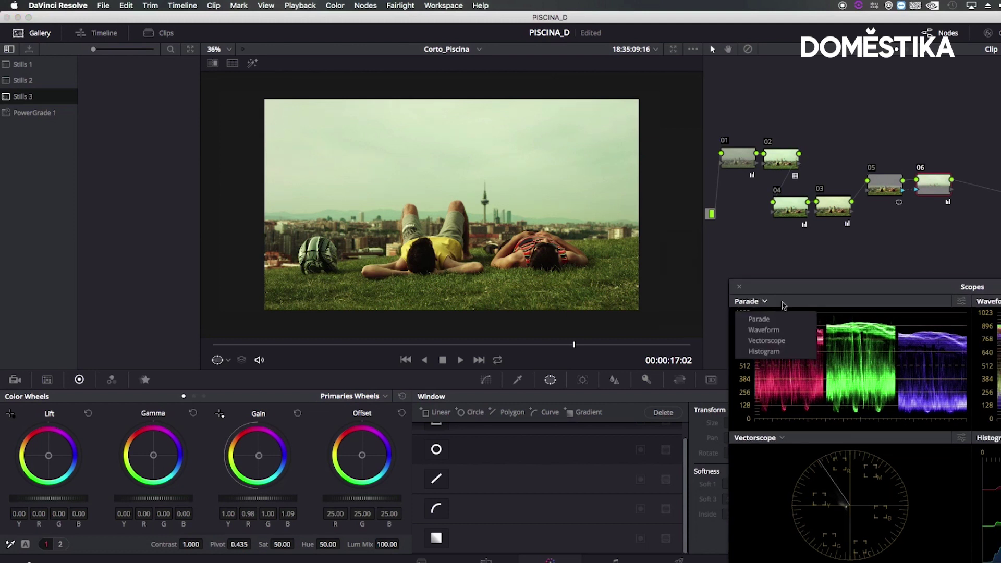
{"action": "left_click", "coordinate": [764, 330]}
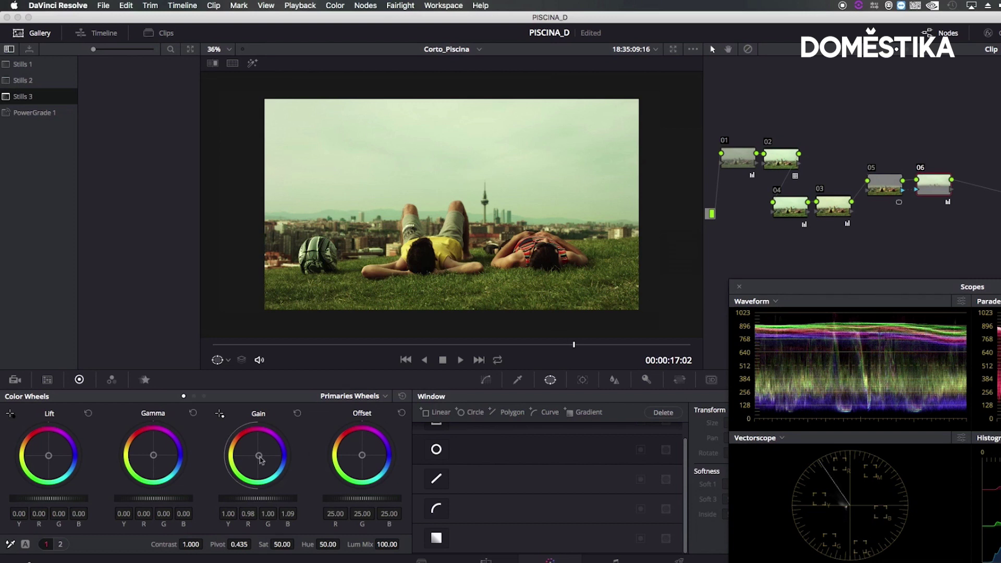
Toggle node 06 off and on to compare, then check node 05's window
{"action": "left_click", "coordinate": [921, 169]}
{"action": "left_click", "coordinate": [921, 168]}
{"action": "left_click", "coordinate": [921, 168]}
{"action": "left_click", "coordinate": [921, 168]}
{"action": "left_click", "coordinate": [921, 169]}
{"action": "left_click", "coordinate": [921, 169]}
{"action": "left_click", "coordinate": [885, 185]}
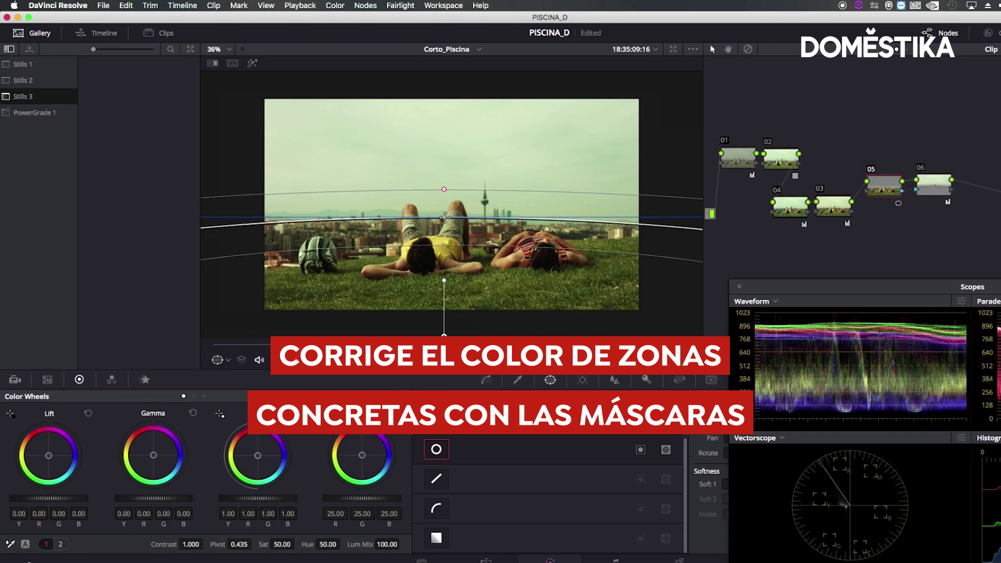
Set node 06's gain to red 1.03, green 1.02, blue 1.19 and view full screen
{"action": "left_click", "coordinate": [937, 184]}
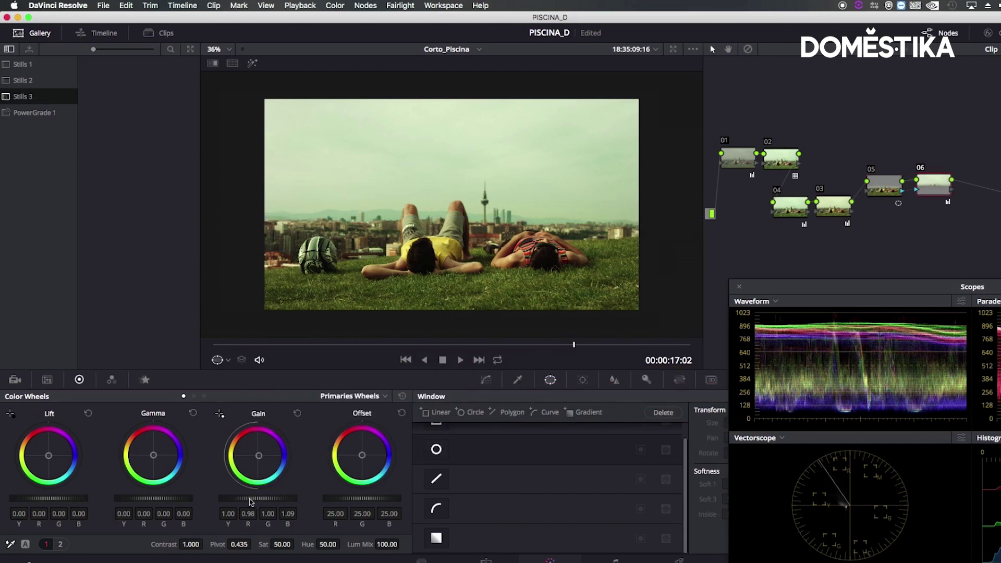
{"action": "left_click_drag", "start_coordinate": [250, 498], "coordinate": [258, 499]}
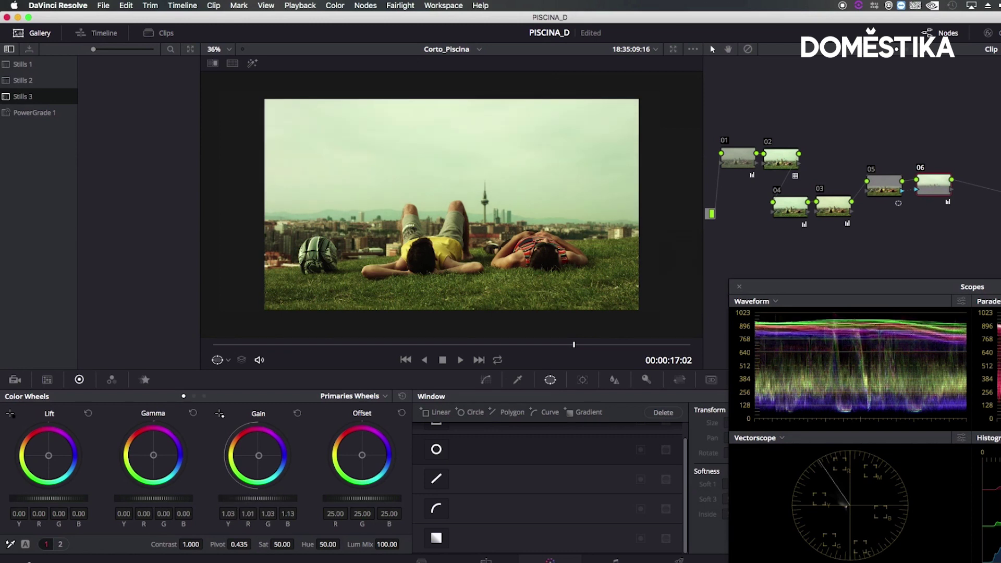
{"action": "left_click_drag", "start_coordinate": [270, 464], "coordinate": [260, 456]}
{"action": "key", "text": "super+z"}
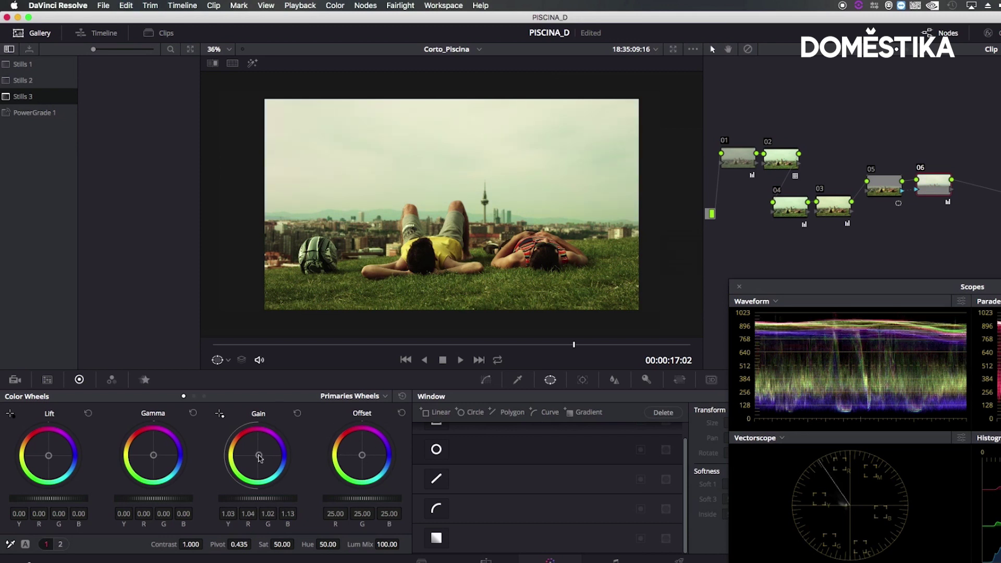
{"action": "left_click_drag", "start_coordinate": [259, 455], "coordinate": [260, 455]}
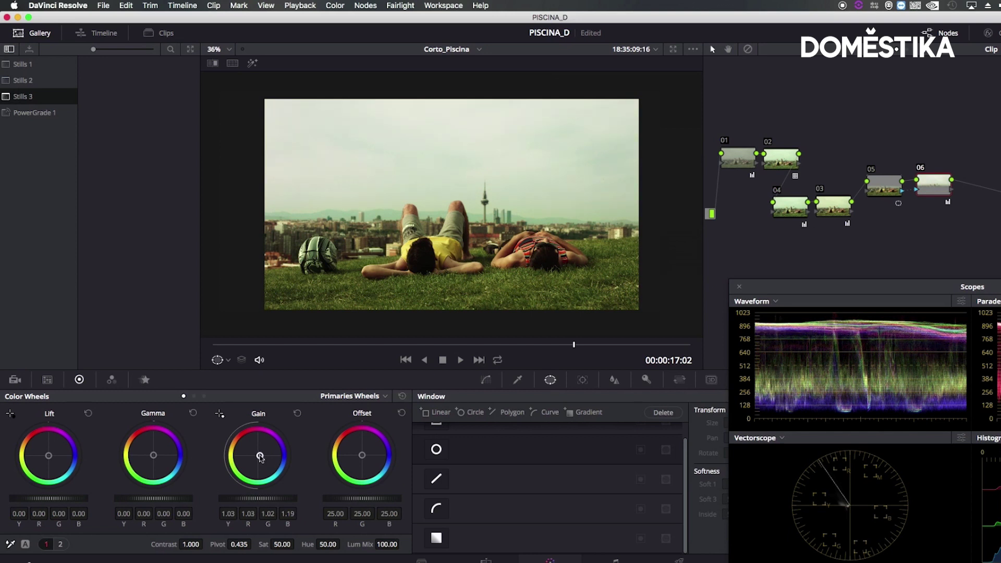
{"action": "key", "text": "super+f"}
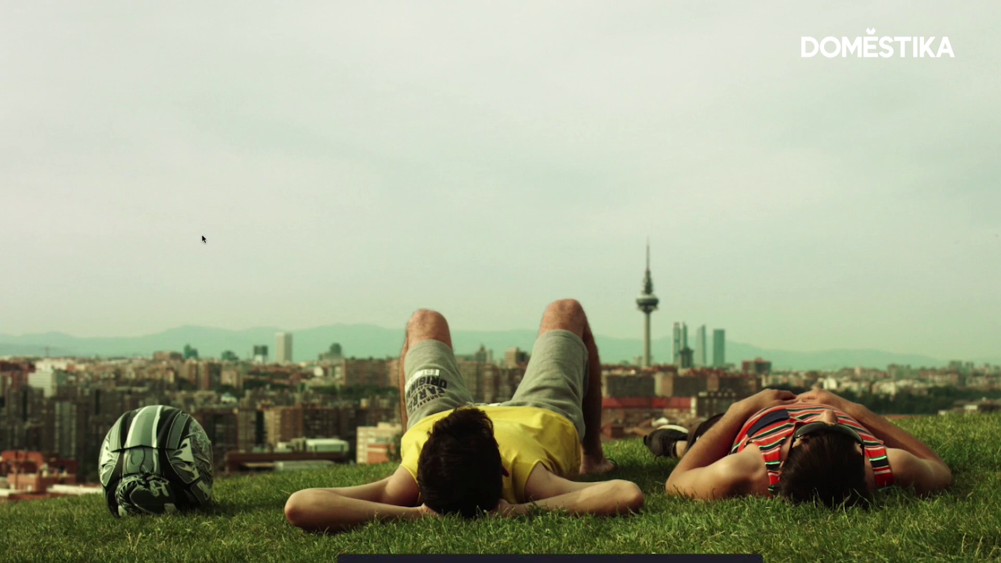
Leave full screen, toggle node 07 and the whole-grade bypass, ending with the grade on
{"action": "key", "text": "super+f"}
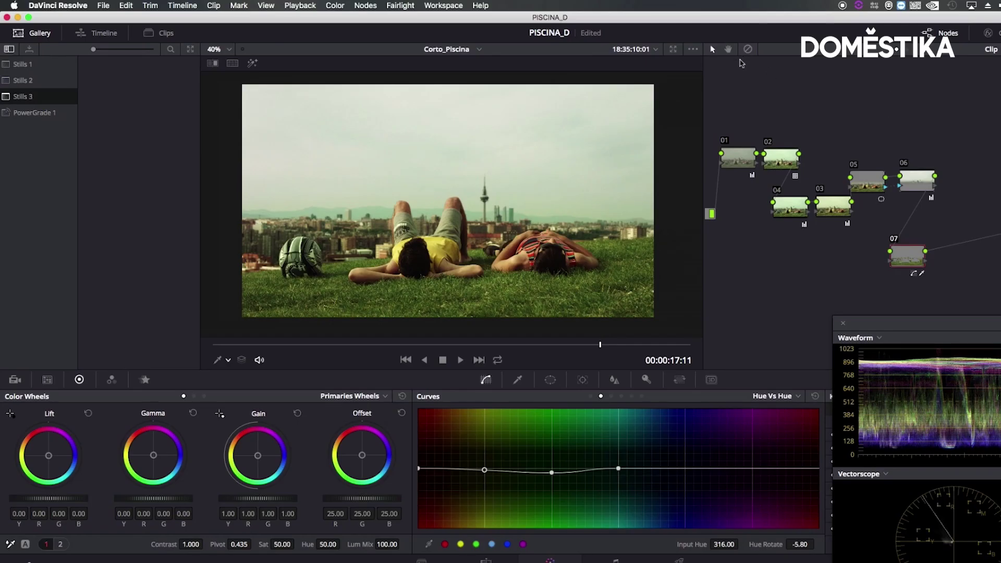
{"action": "key", "text": "super+d"}
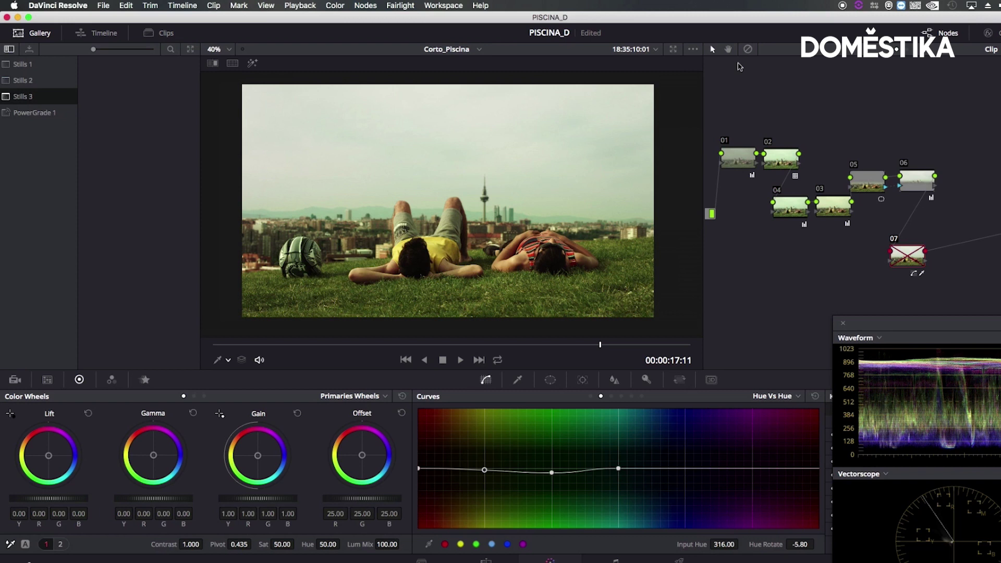
{"action": "key", "text": "super+d"}
{"action": "key", "text": "shift+d"}
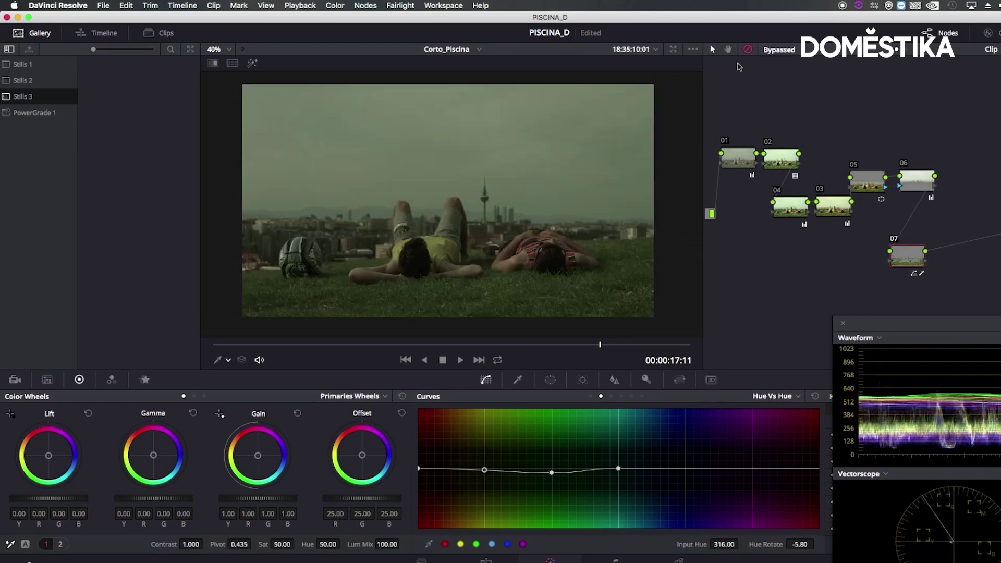
{"action": "key", "text": "shift+d"}
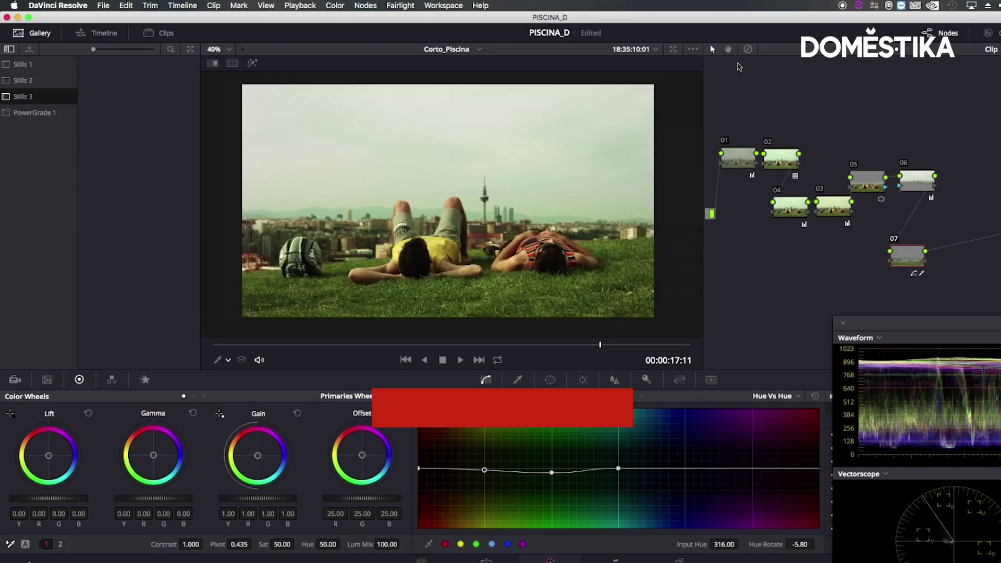
{"action": "key", "text": "shift+d"}
{"action": "key", "text": "shift+d"}
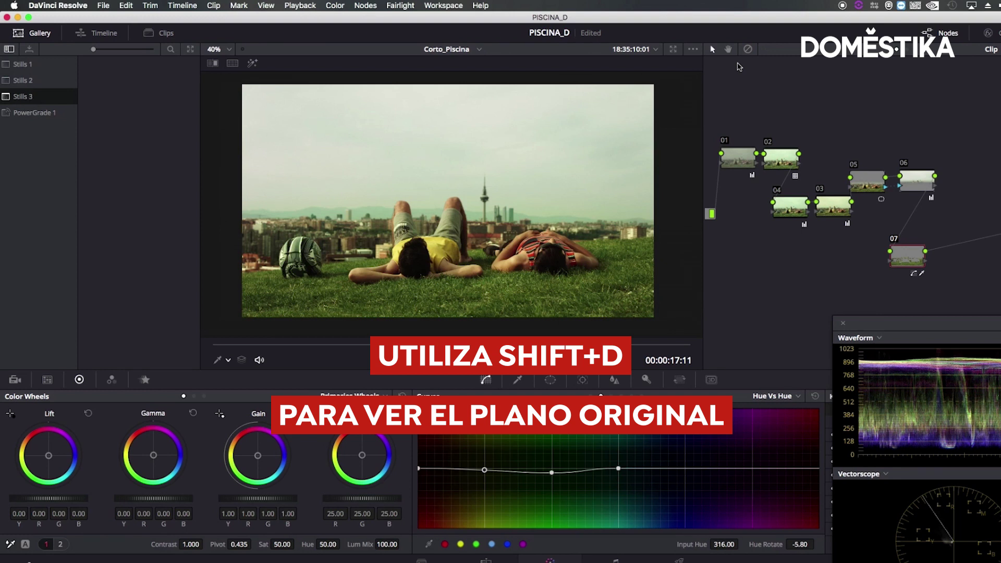
{"action": "key", "text": "shift+d"}
{"action": "key", "text": "shift+d"}
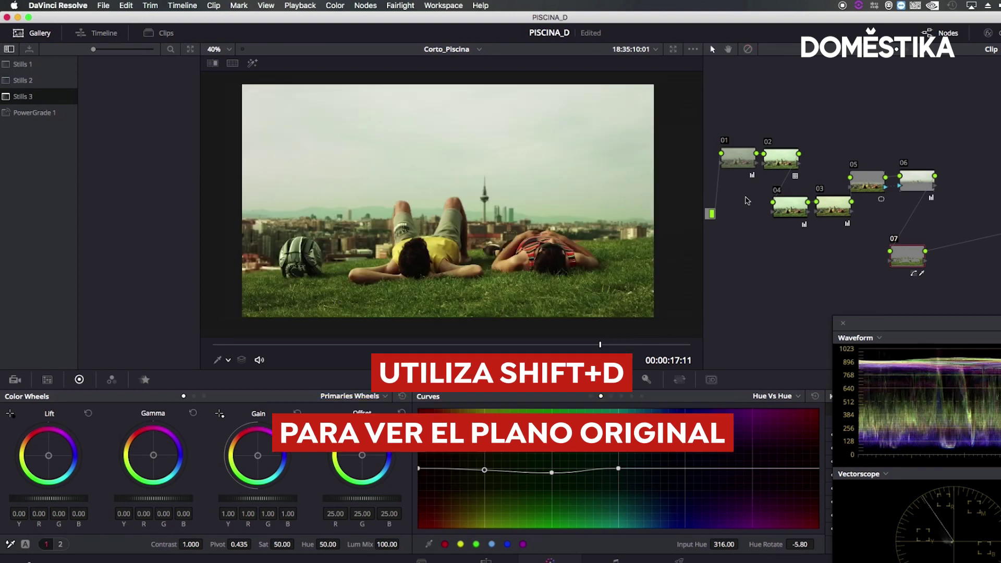
On node 04, lower Gain to 0.88 and raise Gamma to 0.01, then bypass-compare
{"action": "left_click", "coordinate": [786, 208]}
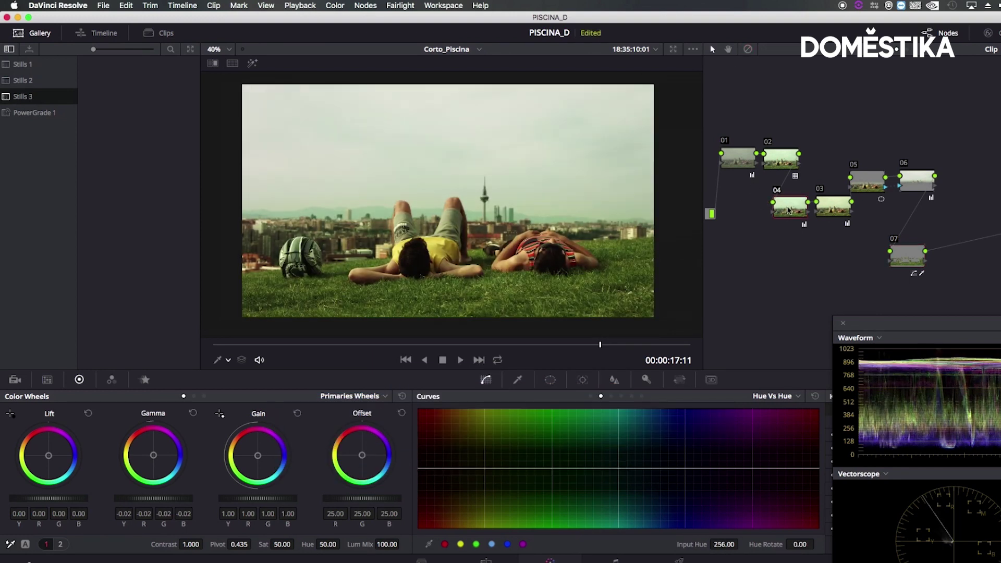
{"action": "left_click_drag", "start_coordinate": [264, 498], "coordinate": [258, 498]}
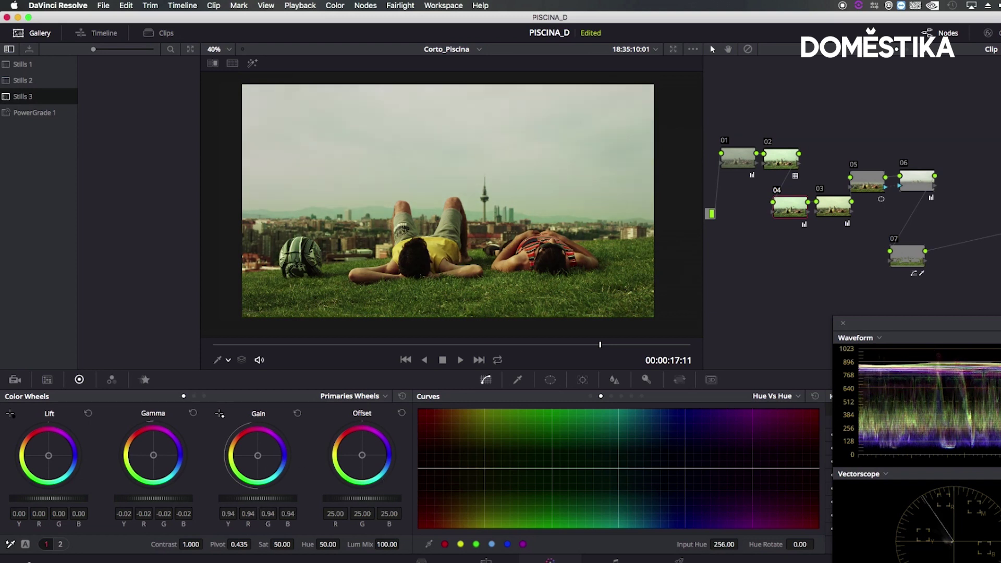
{"action": "left_click_drag", "start_coordinate": [142, 498], "coordinate": [173, 498]}
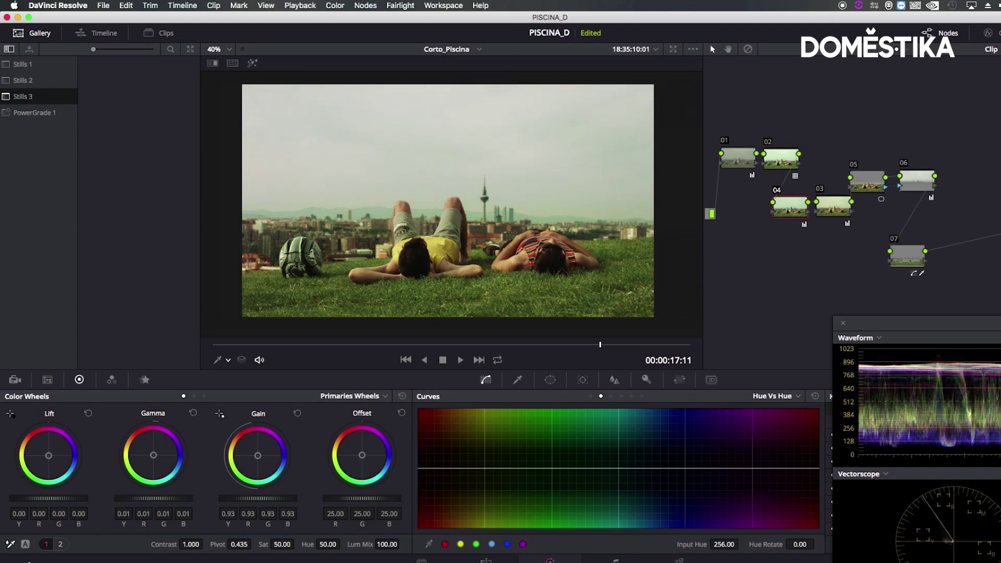
{"action": "left_click_drag", "start_coordinate": [257, 499], "coordinate": [249, 499]}
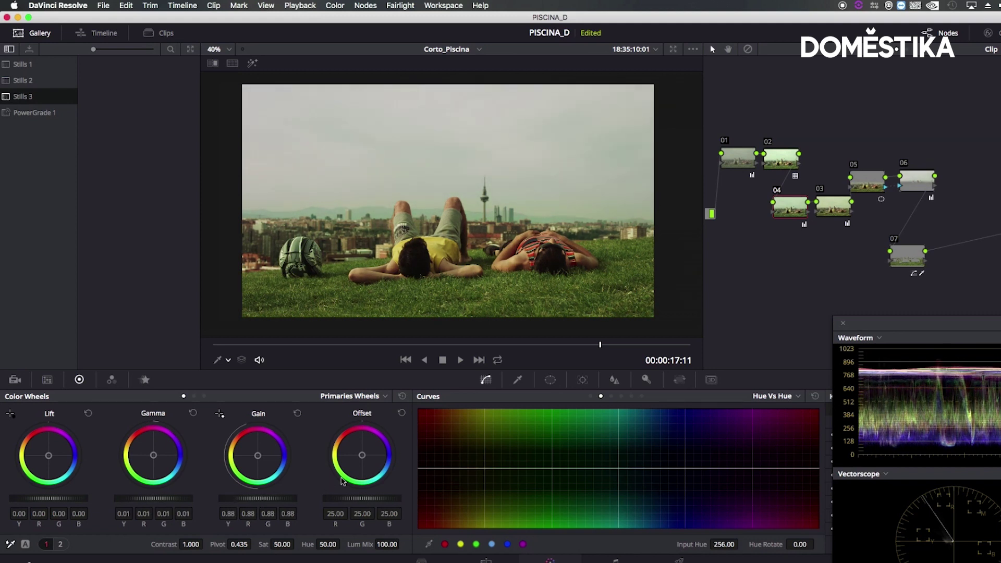
{"action": "key", "text": "shift+d"}
{"action": "key", "text": "shift+d"}
{"action": "key", "text": "shift+d"}
{"action": "key", "text": "shift+d"}
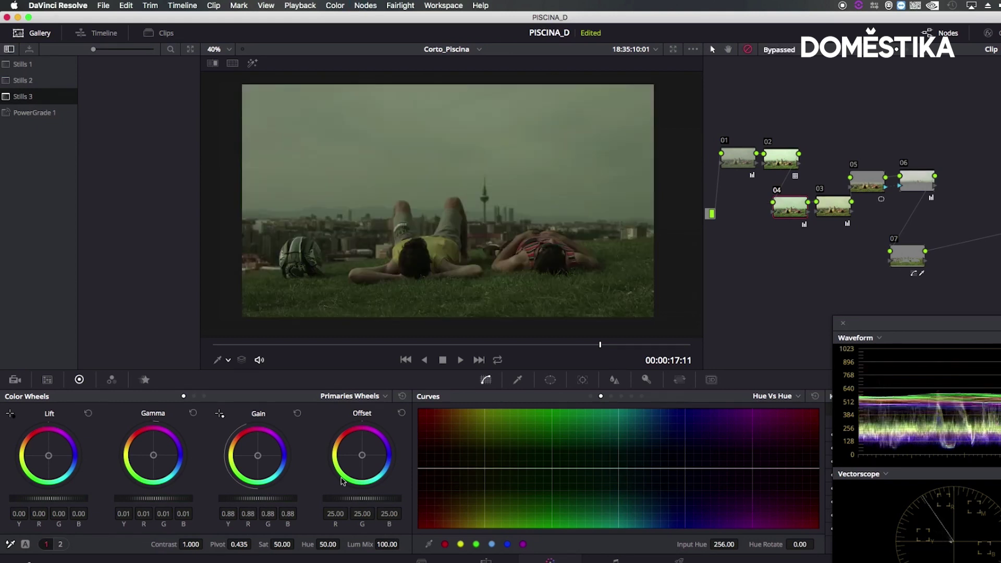
{"action": "key", "text": "shift+d"}
{"action": "key", "text": "shift+d"}
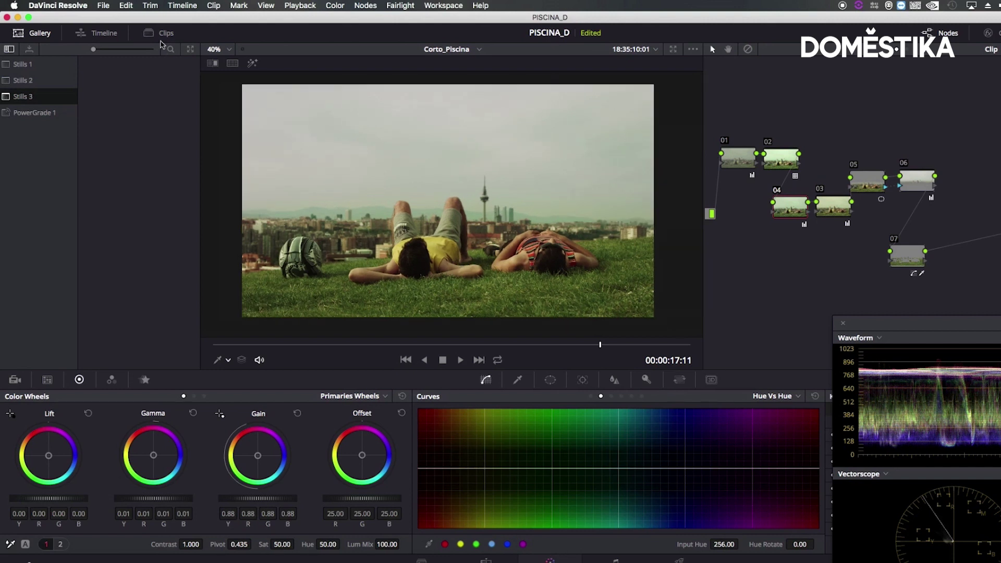
Show the Clips strip and mini timeline, then grab the graded frame as still 1.1.1
{"action": "left_click", "coordinate": [161, 32]}
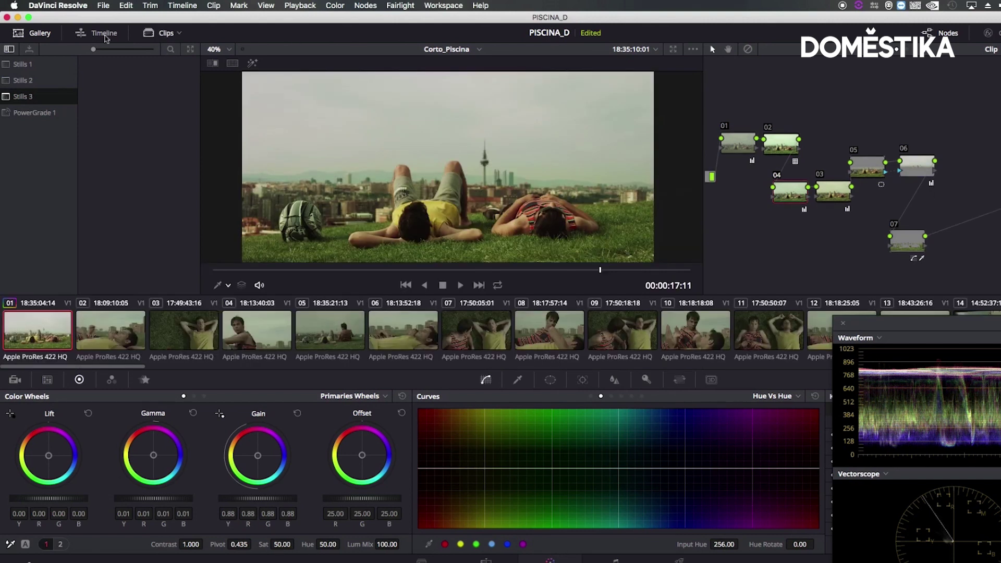
{"action": "left_click", "coordinate": [99, 33]}
{"action": "scroll", "coordinate": [490, 167], "scroll_direction": "down", "scroll_amount": 5}
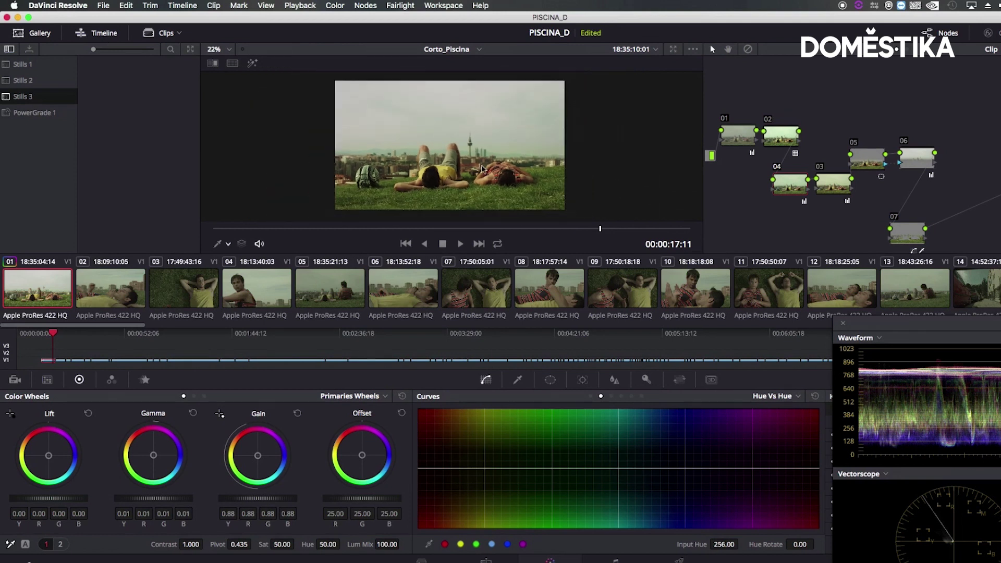
{"action": "right_click", "coordinate": [453, 165]}
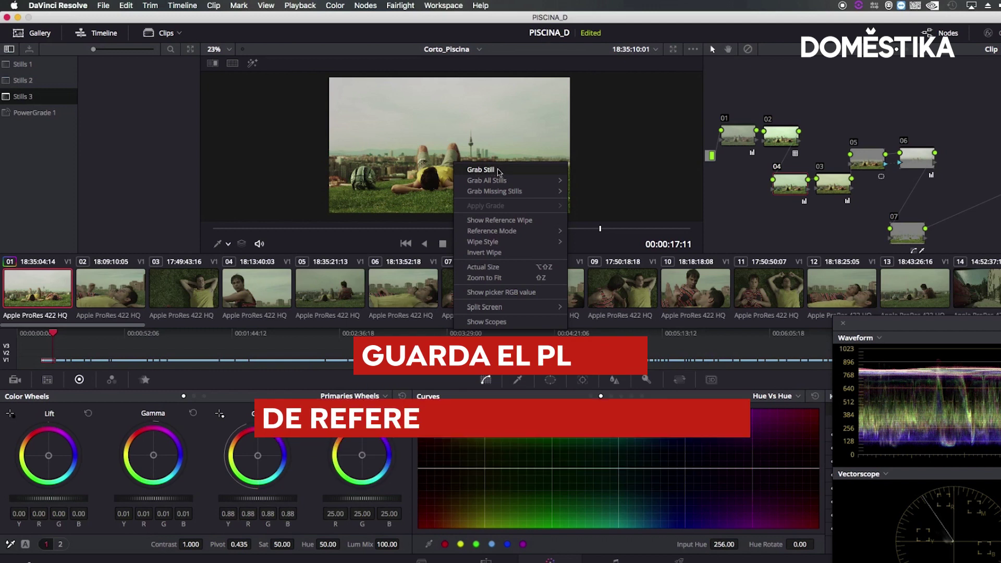
{"action": "left_click", "coordinate": [497, 171]}
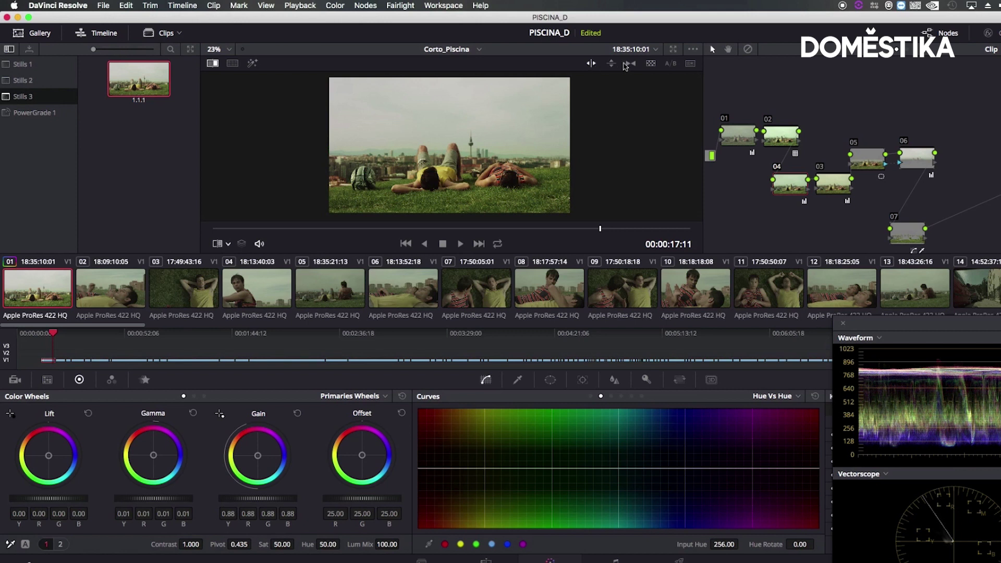
Load clip 02 and wipe it against still 1.1.1, trying horizontal and vertical splits
{"action": "left_click", "coordinate": [100, 293]}
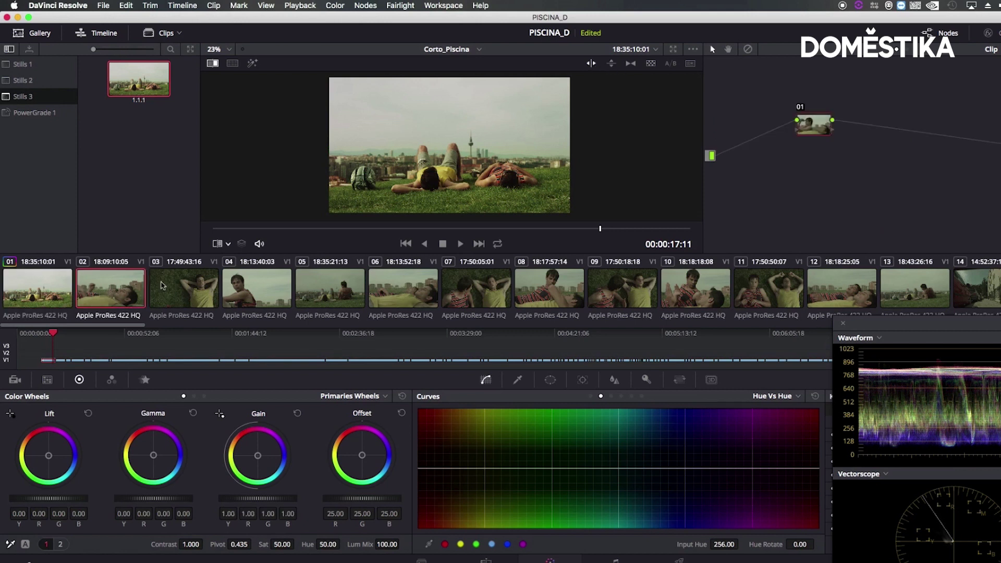
{"action": "left_click", "coordinate": [593, 63]}
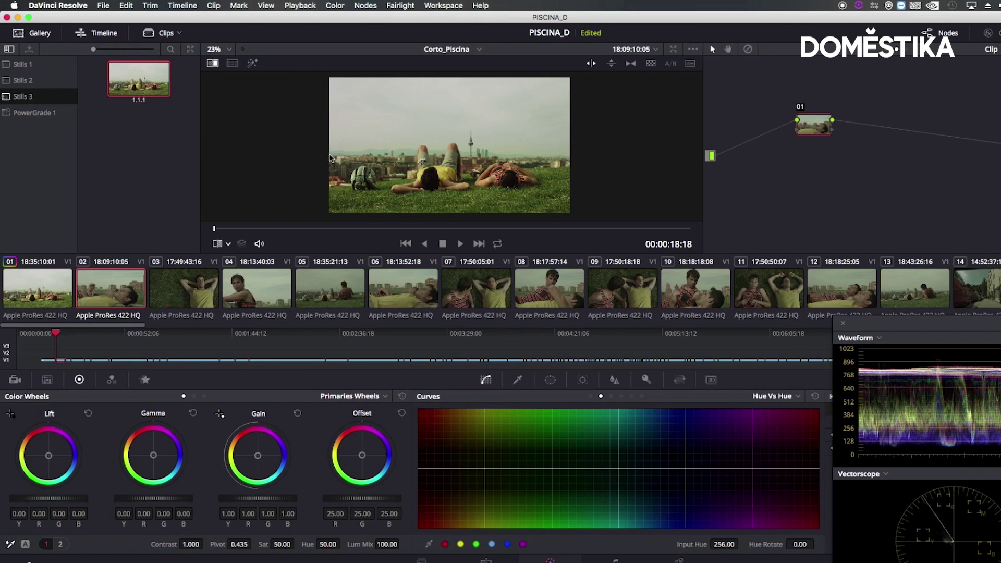
{"action": "mouse_move", "coordinate": [332, 152]}
{"action": "left_mouse_down"}
{"action": "mouse_move", "coordinate": [444, 151]}
{"action": "mouse_move", "coordinate": [433, 149]}
{"action": "left_mouse_up"}
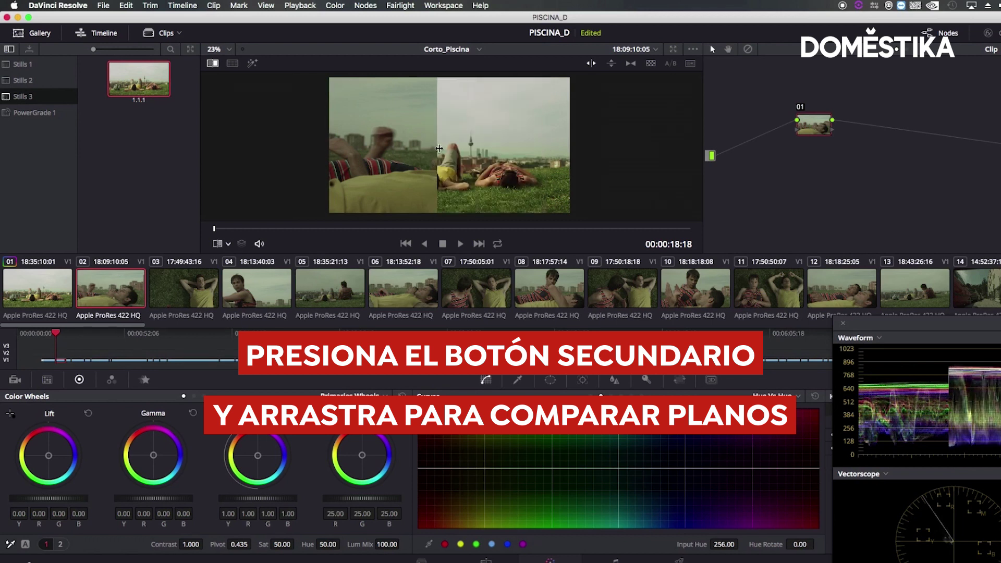
{"action": "left_click", "coordinate": [612, 64]}
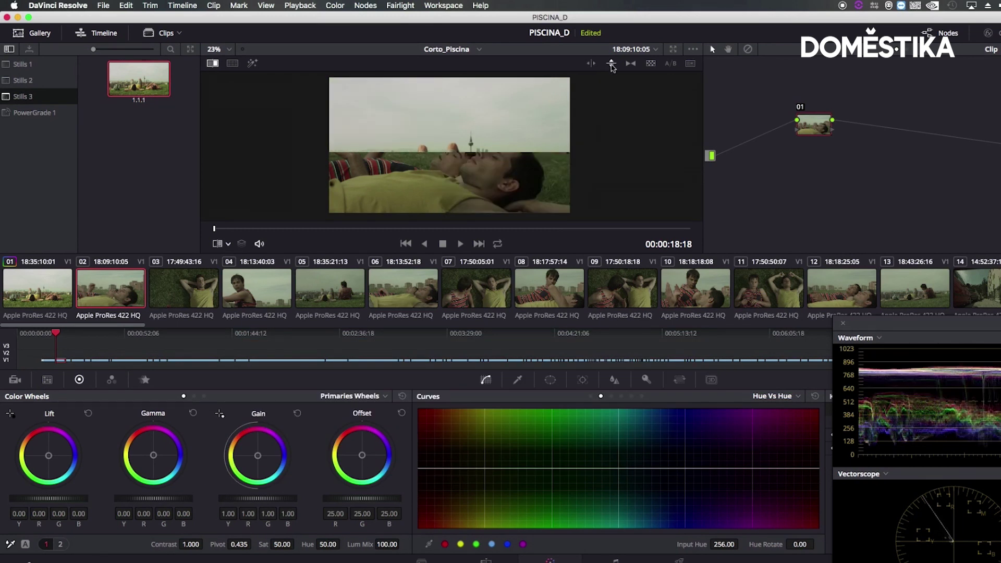
{"action": "left_click", "coordinate": [591, 63]}
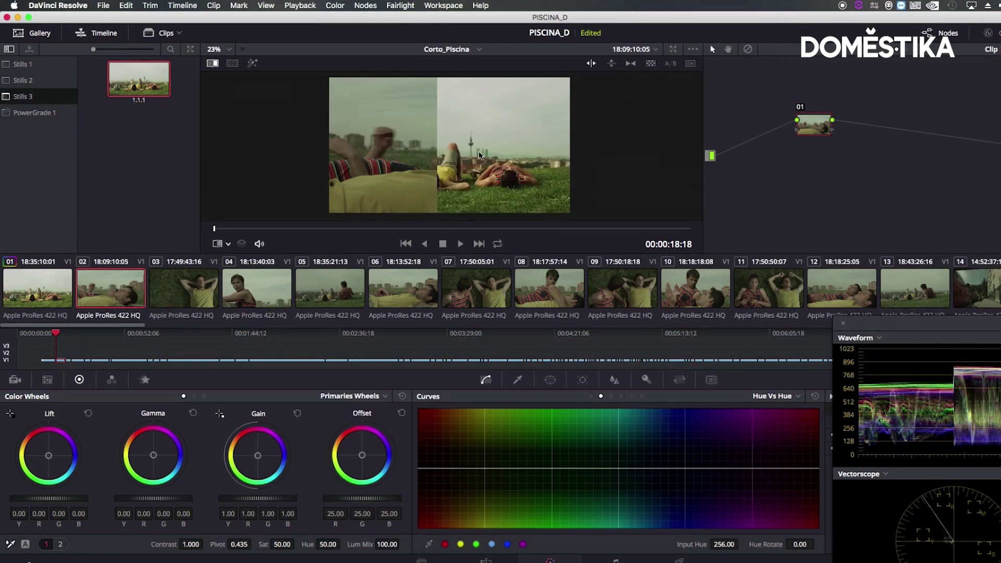
{"action": "left_click_drag", "start_coordinate": [479, 154], "coordinate": [324, 150]}
Flip repeatedly between the still and clip 02 to compare them
{"action": "left_click", "coordinate": [211, 65]}
{"action": "left_click", "coordinate": [211, 64]}
{"action": "left_click", "coordinate": [212, 64]}
{"action": "left_click", "coordinate": [212, 64]}
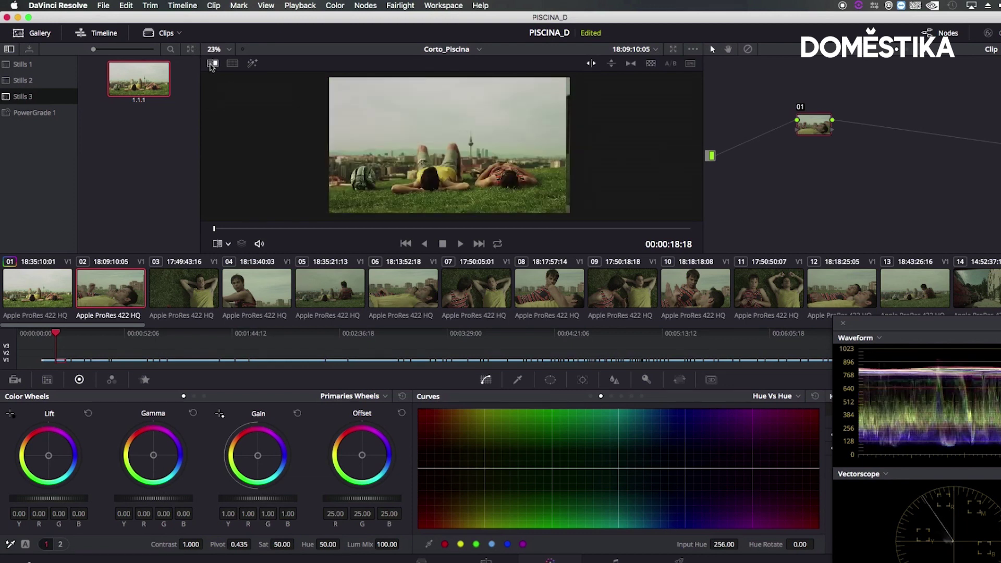